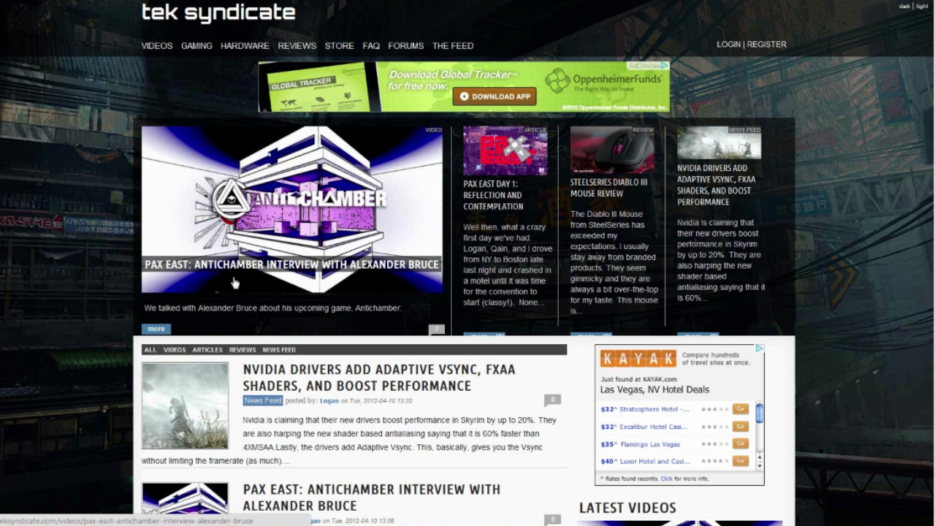
- Browse the homepage and filter its content list to articles only
scroll(257, 268, down, 3)
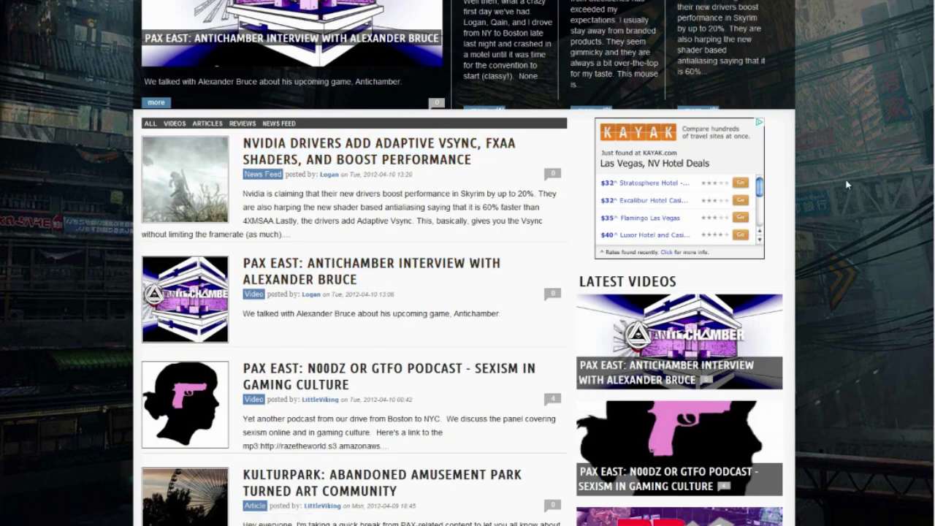
scroll(840, 226, down, 2)
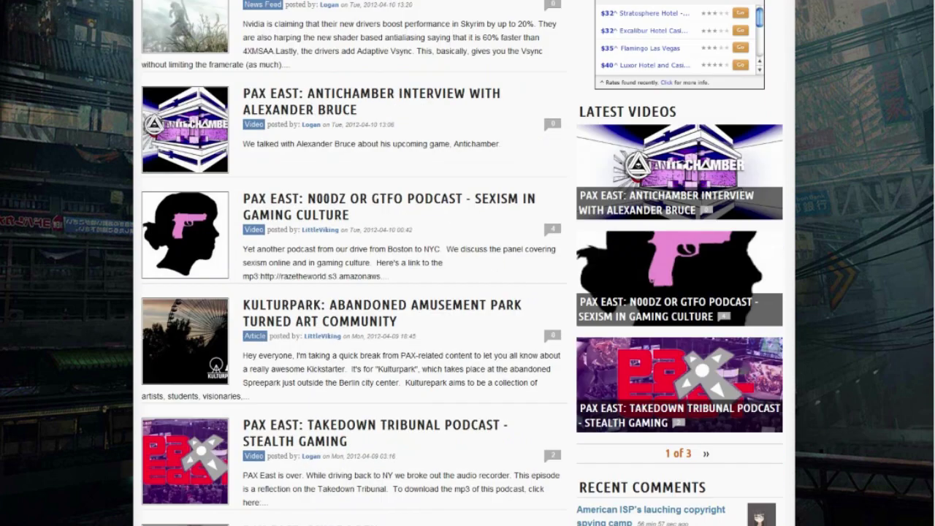
scroll(467, 262, down, 5)
scroll(468, 263, down, 10)
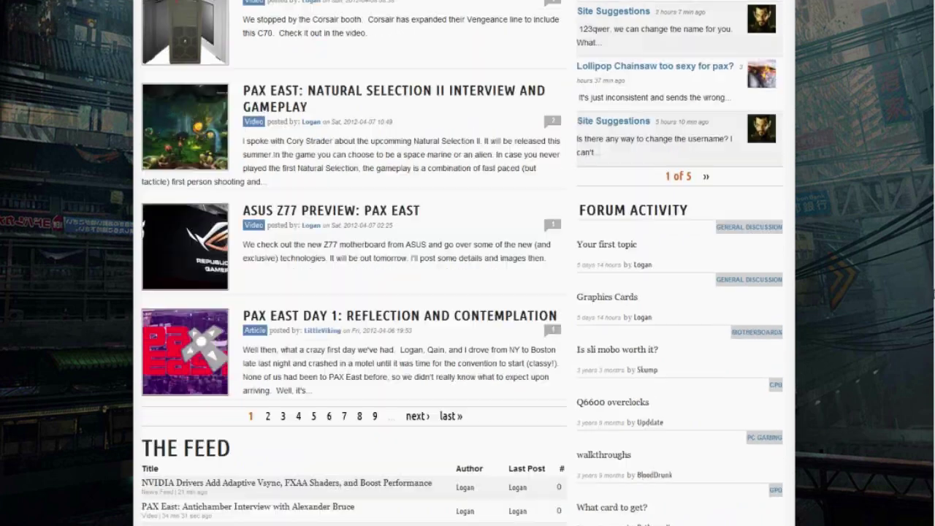
scroll(468, 263, up, 9)
scroll(468, 263, up, 10)
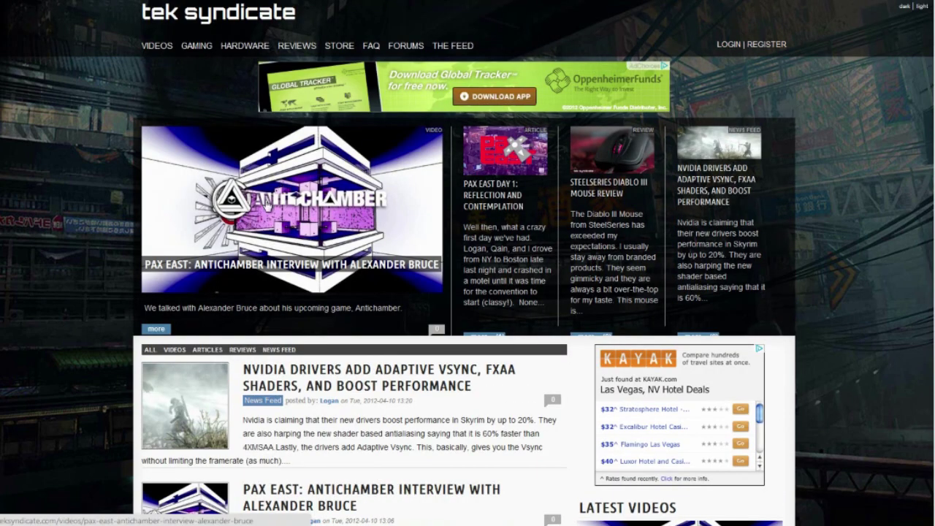
scroll(341, 344, down, 3)
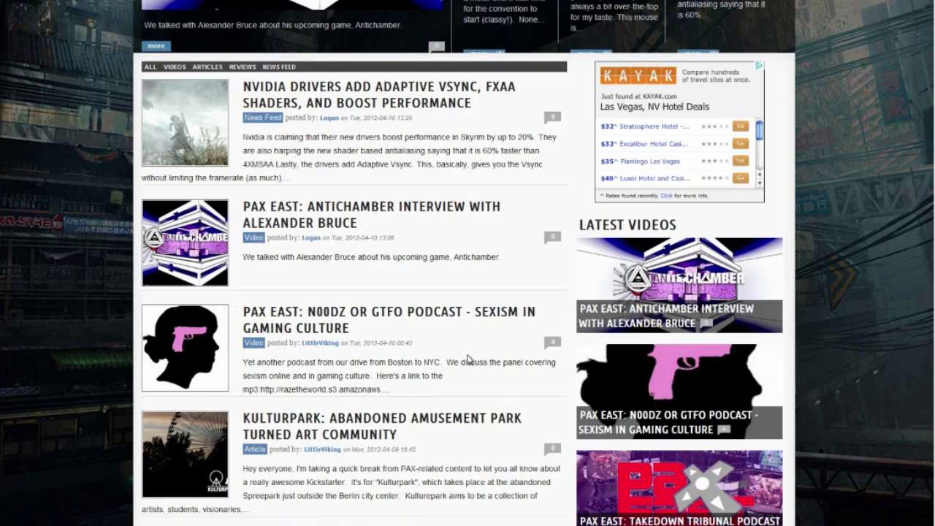
scroll(468, 359, up, 3)
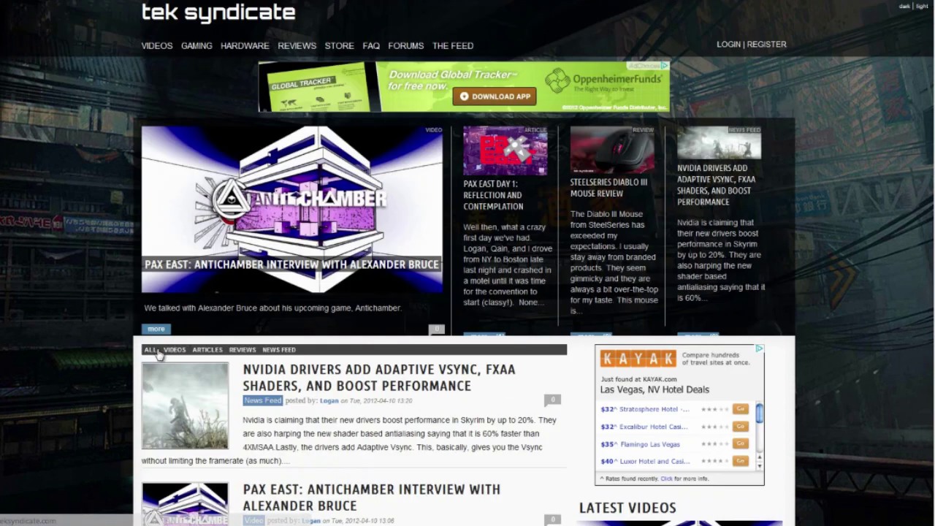
click(208, 349)
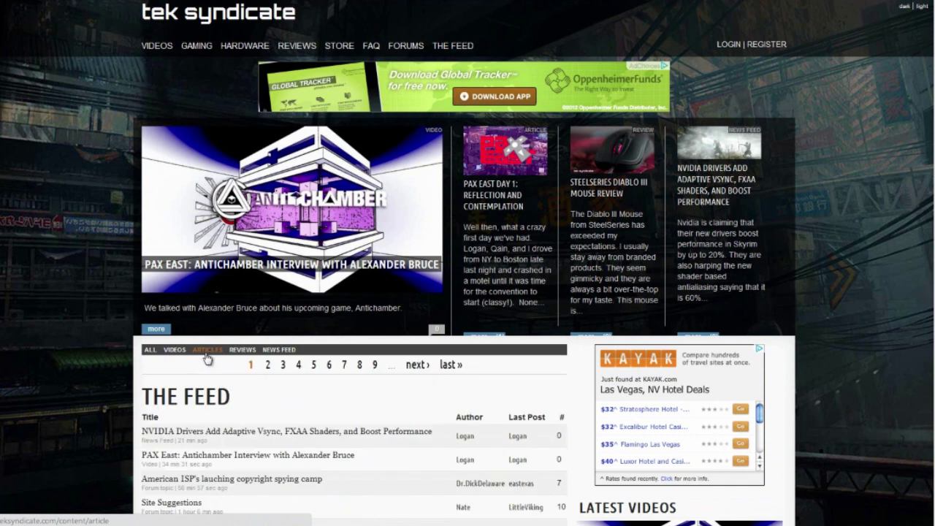
- Filter the homepage list to videos only, then show every content type again
scroll(444, 416, down, 3)
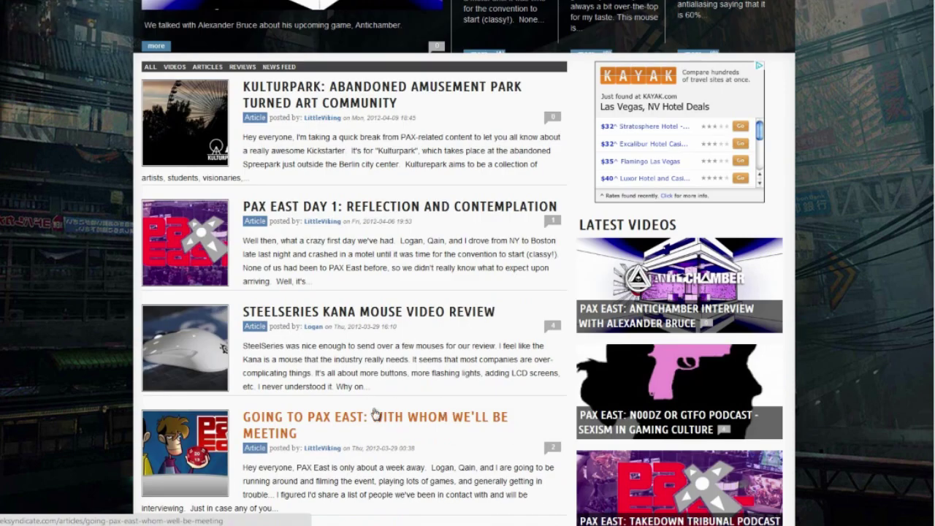
scroll(338, 413, down, 1)
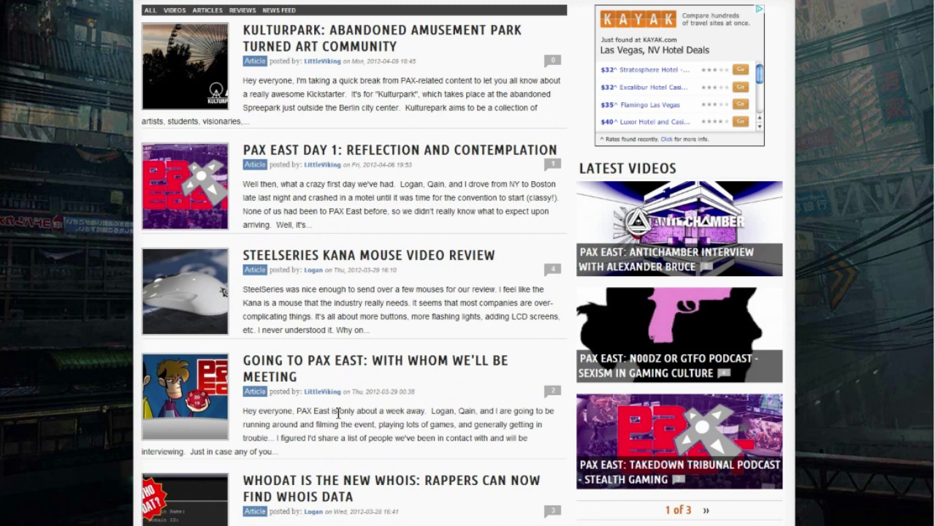
scroll(338, 414, down, 1)
scroll(328, 401, up, 3)
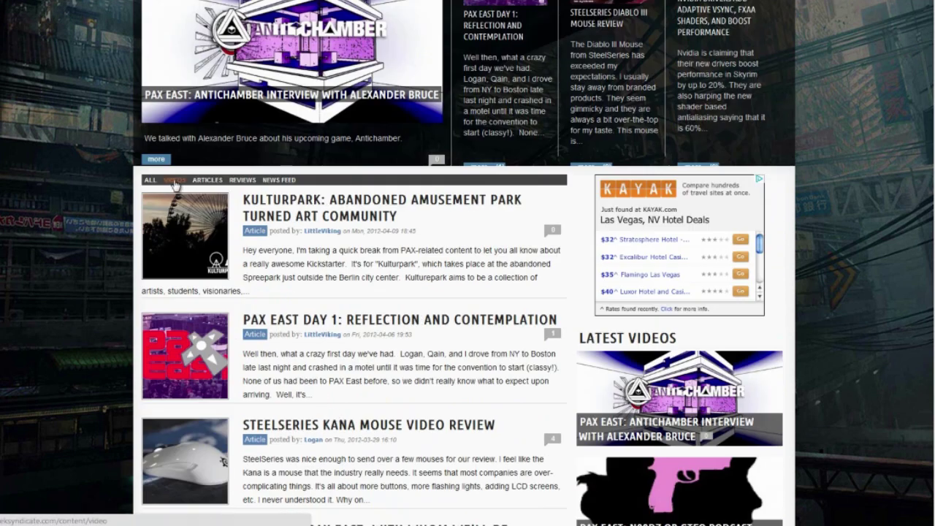
click(150, 179)
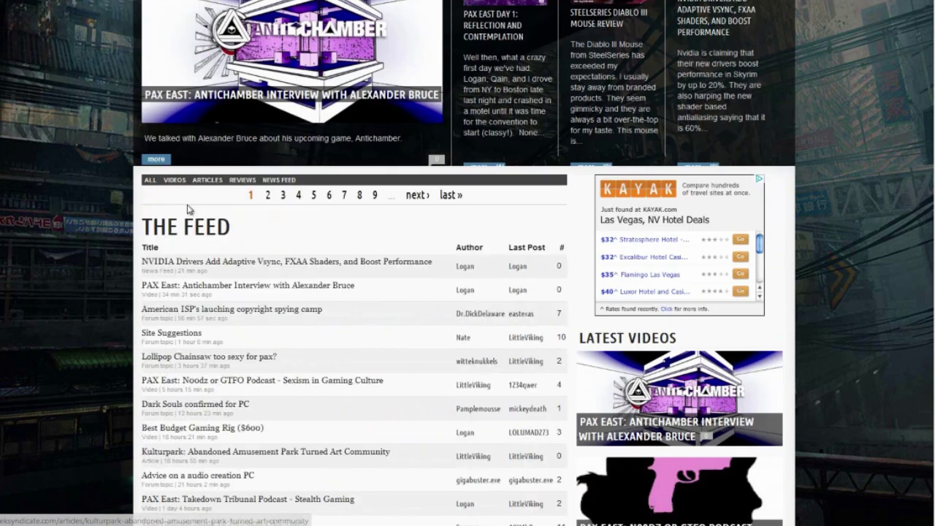
click(279, 179)
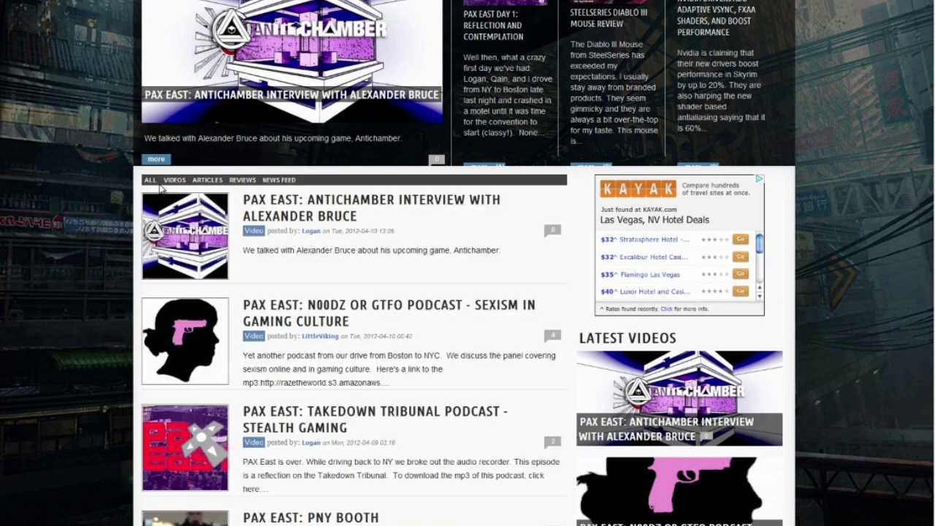
click(152, 181)
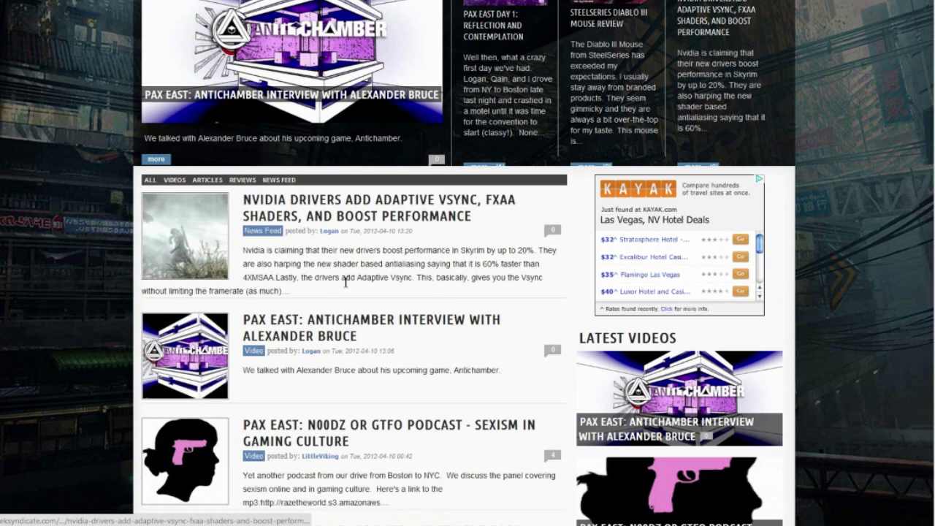
scroll(345, 281, down, 2)
scroll(285, 376, up, 5)
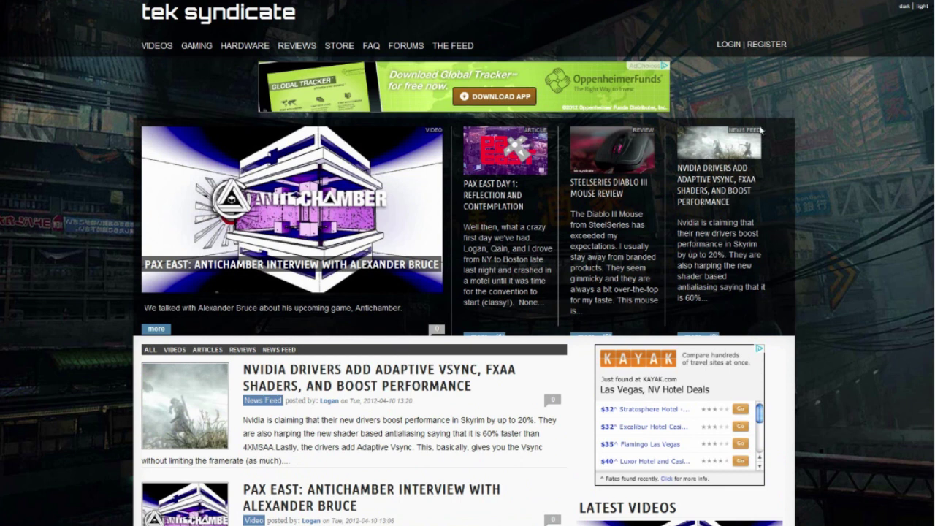
- Switch the site to dark theme and back to light, then open the account registration form
click(906, 7)
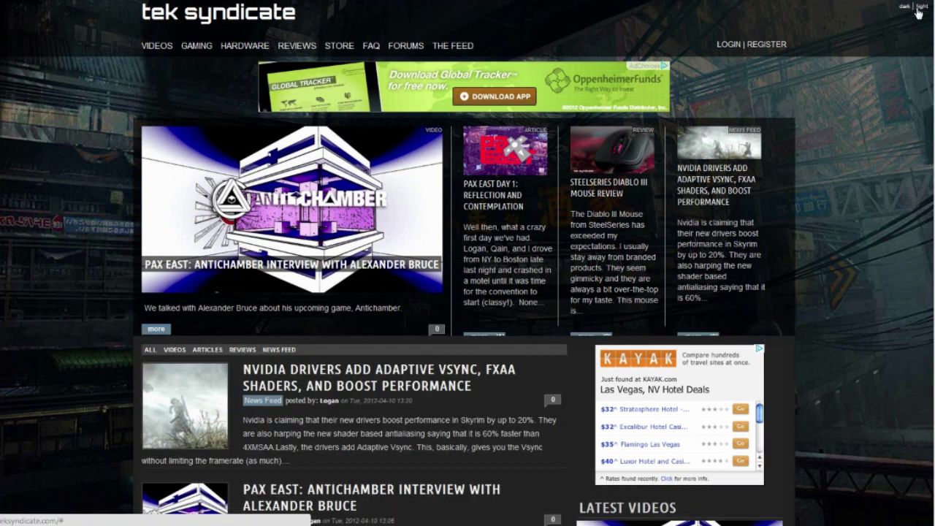
scroll(879, 206, down, 7)
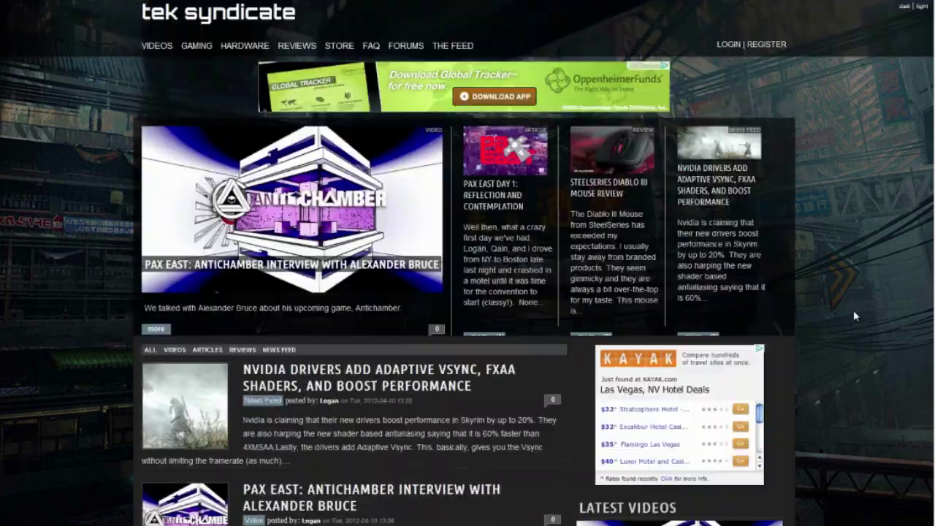
scroll(850, 314, down, 15)
scroll(852, 326, up, 20)
click(923, 7)
scroll(344, 346, down, 3)
scroll(343, 347, up, 3)
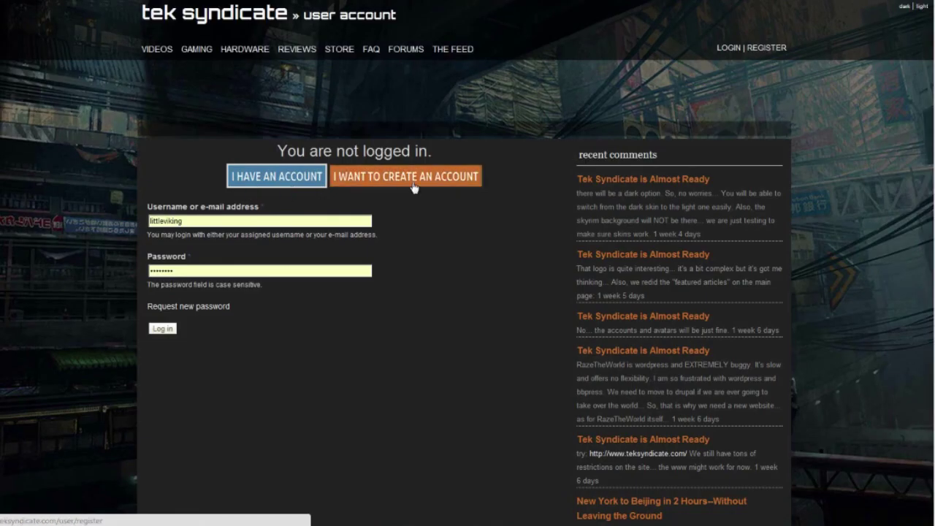
click(412, 187)
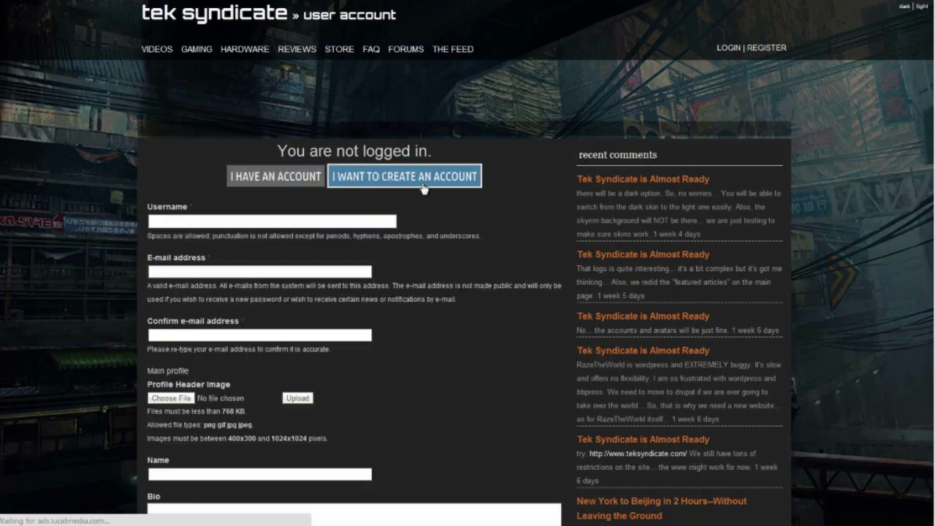
- Switch to the light theme and click into the registration form's Bio and Name fields
click(924, 7)
scroll(244, 358, down, 3)
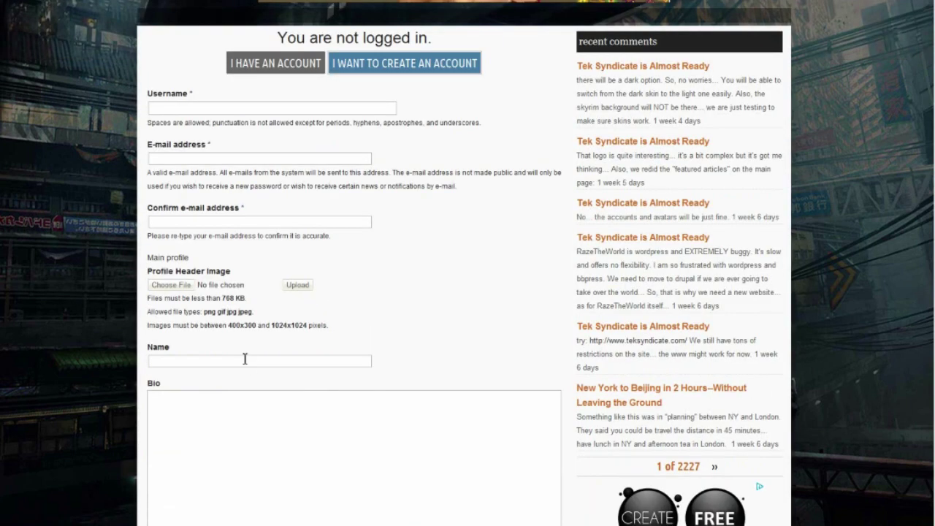
scroll(295, 204, up, 3)
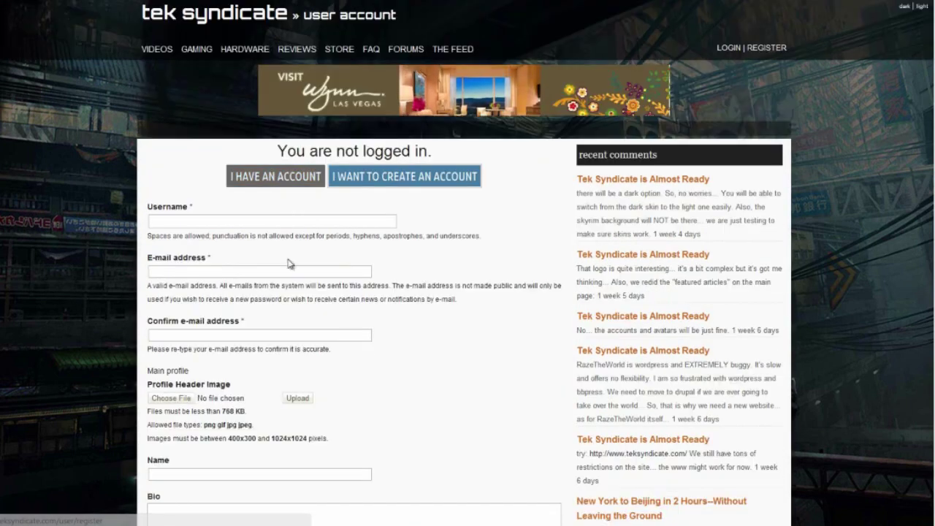
scroll(235, 223, down, 4)
click(184, 381)
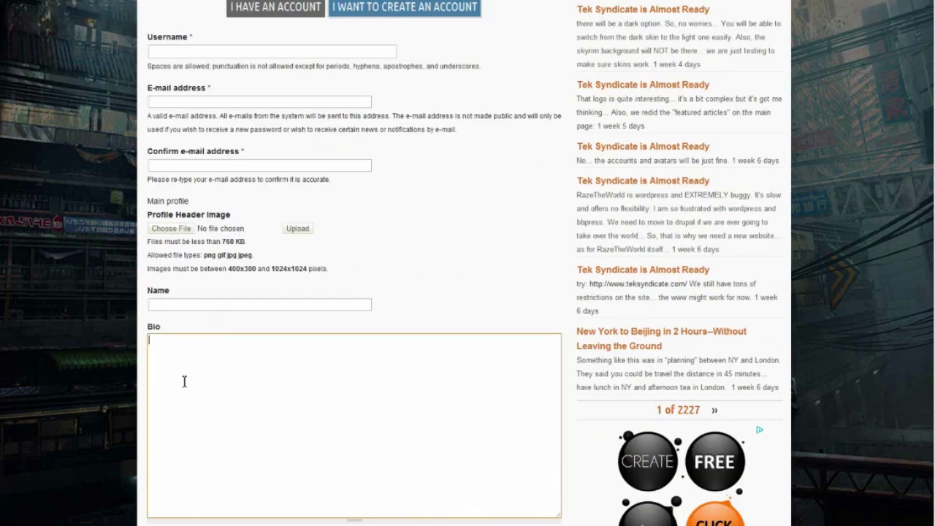
scroll(184, 381, down, 3)
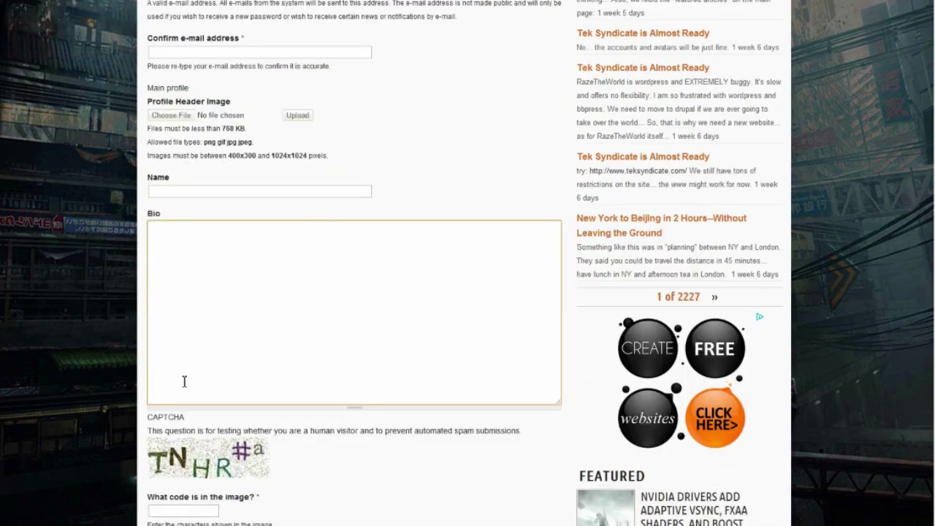
scroll(184, 381, up, 4)
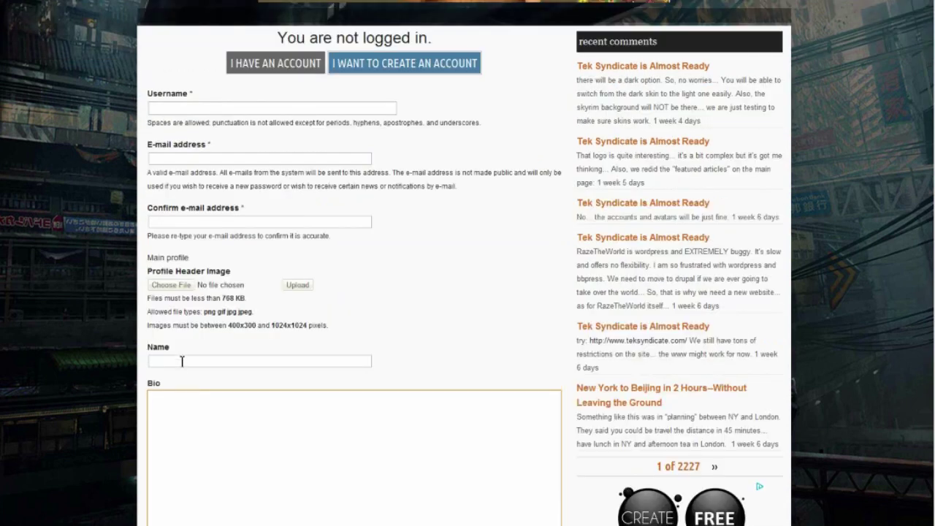
click(182, 361)
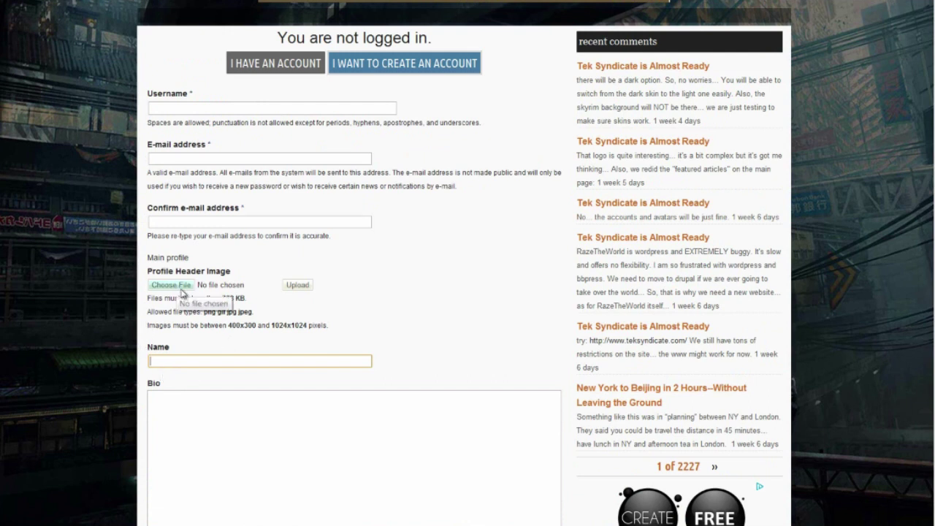
- Return to the 'I HAVE AN ACCOUNT' login form for existing accounts
scroll(200, 292, down, 2)
scroll(193, 234, up, 1)
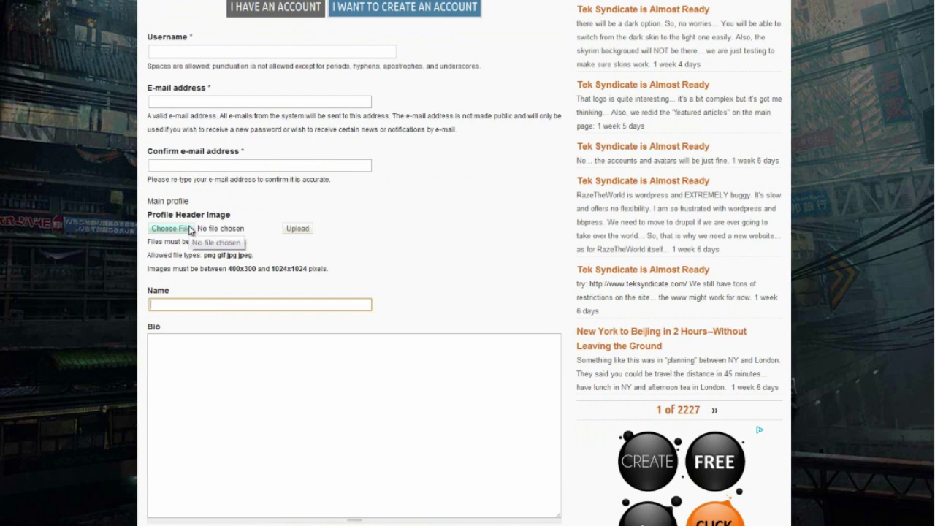
scroll(192, 230, up, 2)
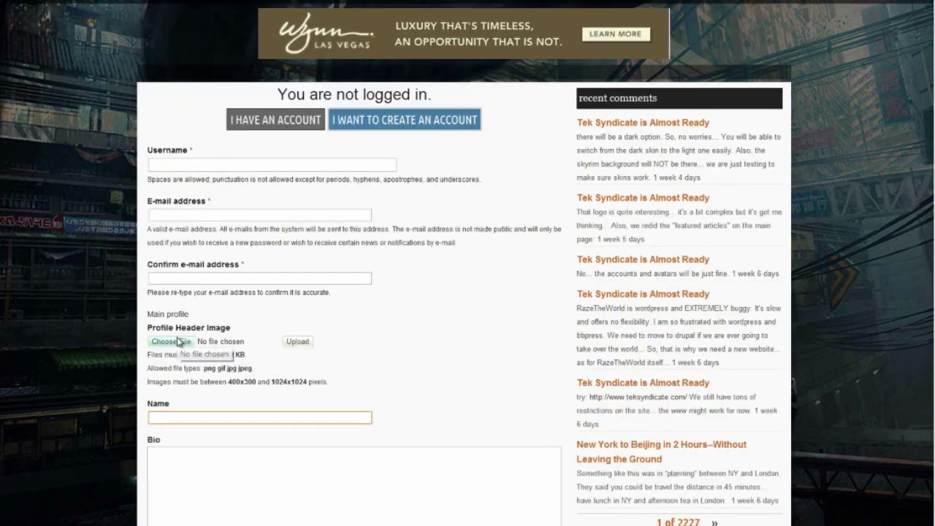
scroll(173, 341, down, 5)
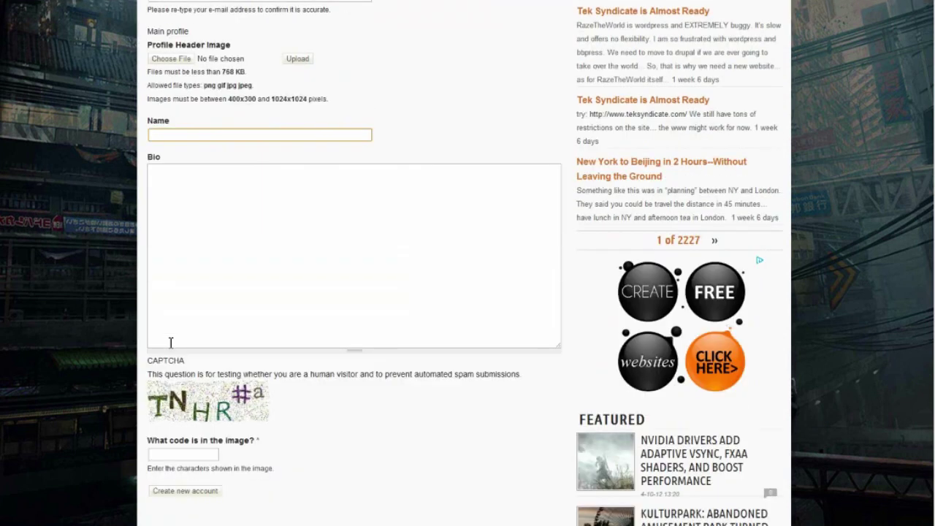
scroll(170, 343, up, 6)
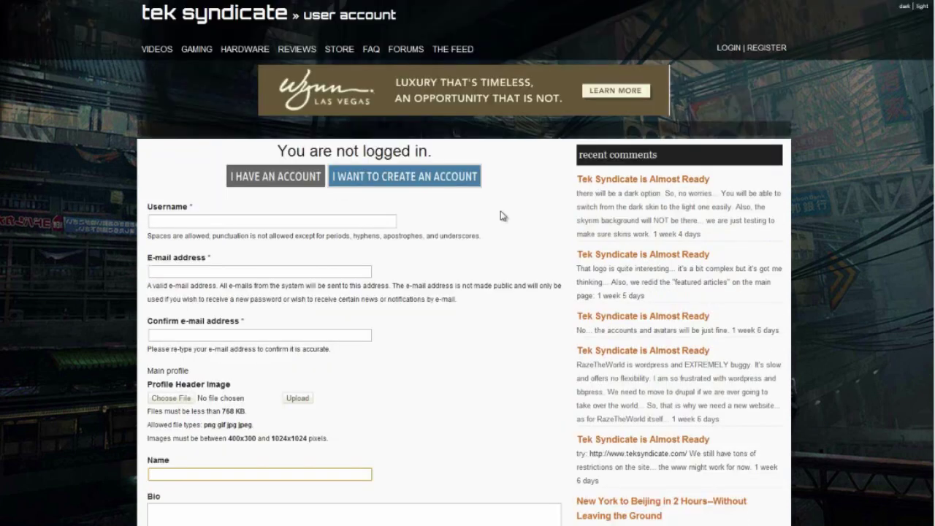
click(292, 176)
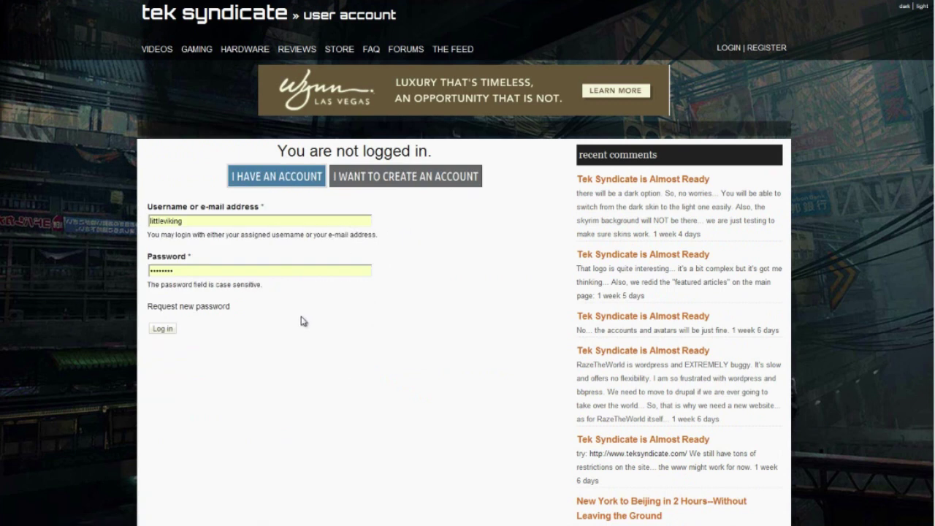
- Sign in with the pre-filled credentials and scroll through the member profile page
drag(191, 220, 149, 210)
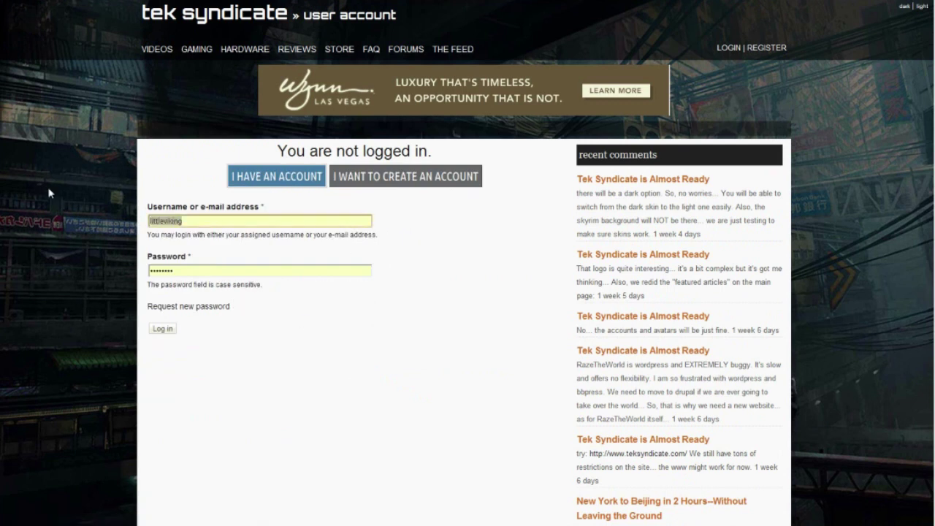
key(Return)
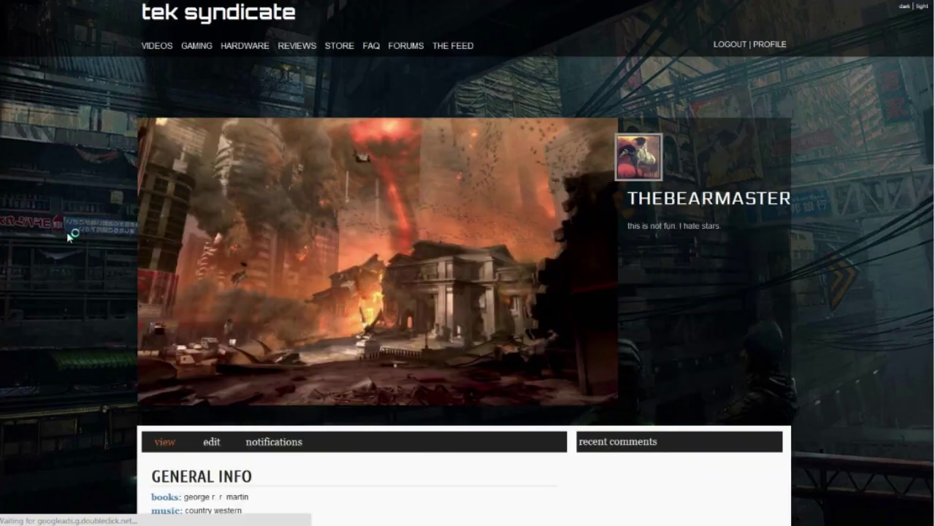
scroll(328, 387, down, 5)
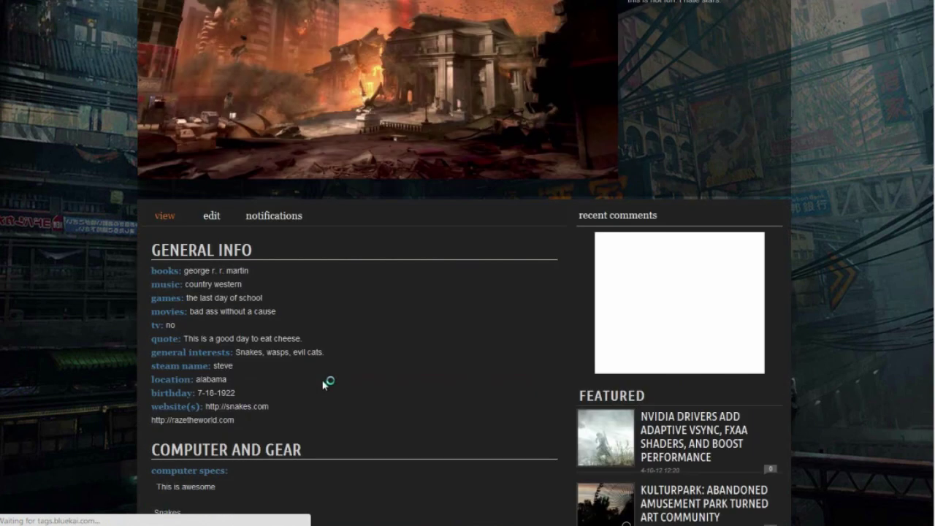
scroll(323, 385, down, 3)
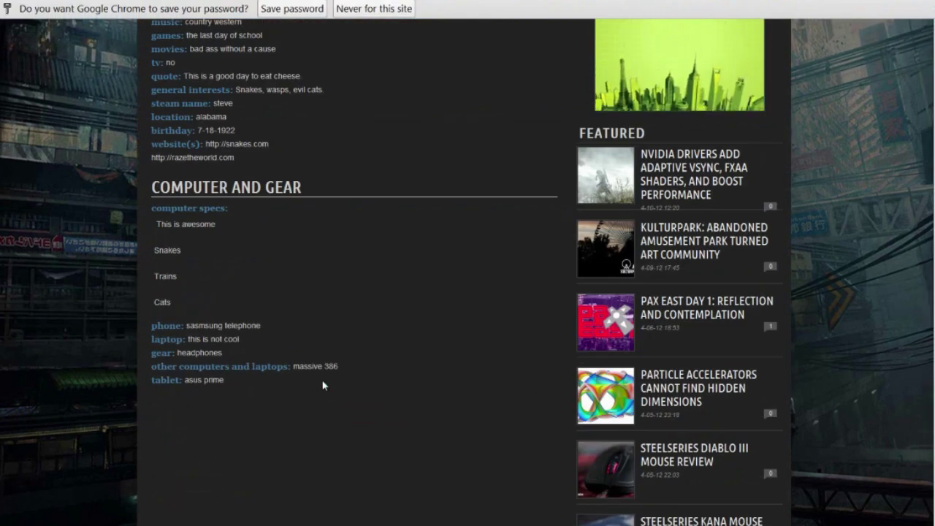
scroll(323, 385, up, 5)
scroll(323, 385, down, 5)
scroll(323, 385, down, 1)
scroll(324, 384, up, 8)
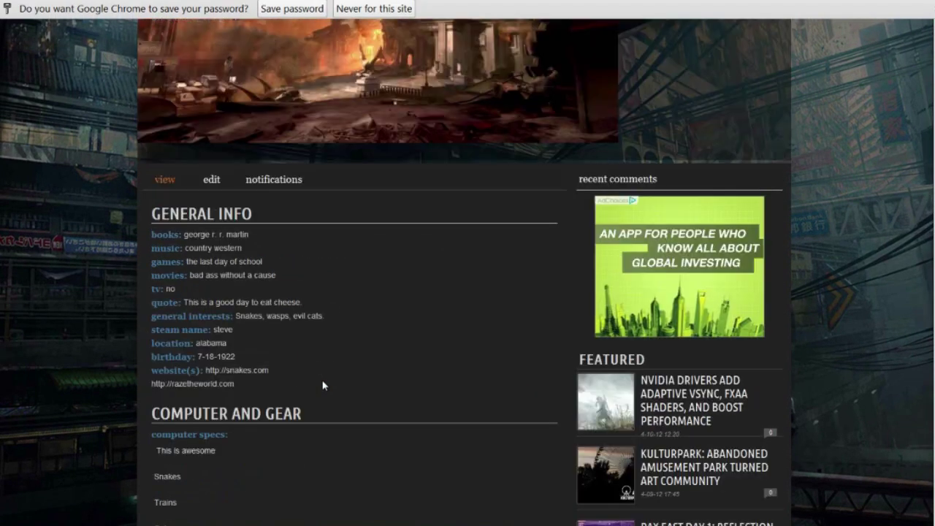
scroll(292, 390, up, 1)
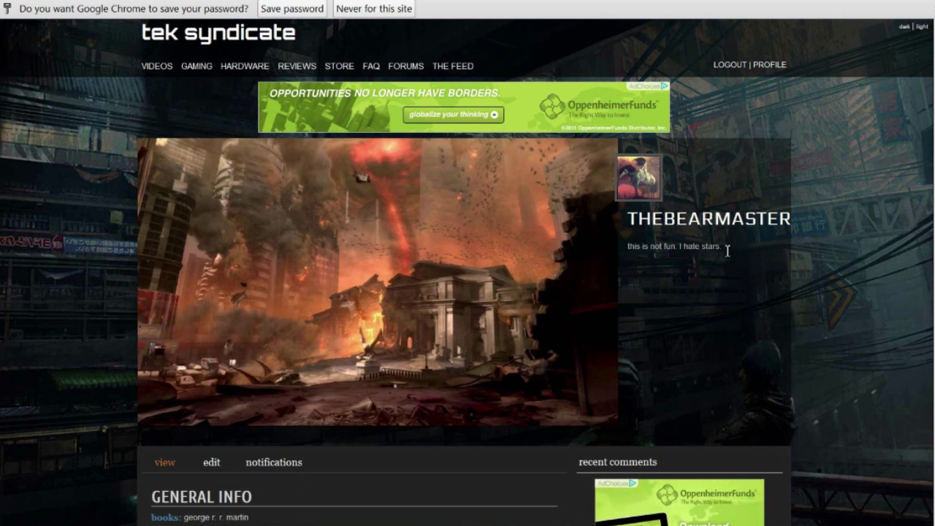
- Select the profile's bio text, then clear the selection
drag(727, 250, 625, 251)
click(649, 278)
scroll(393, 337, down, 3)
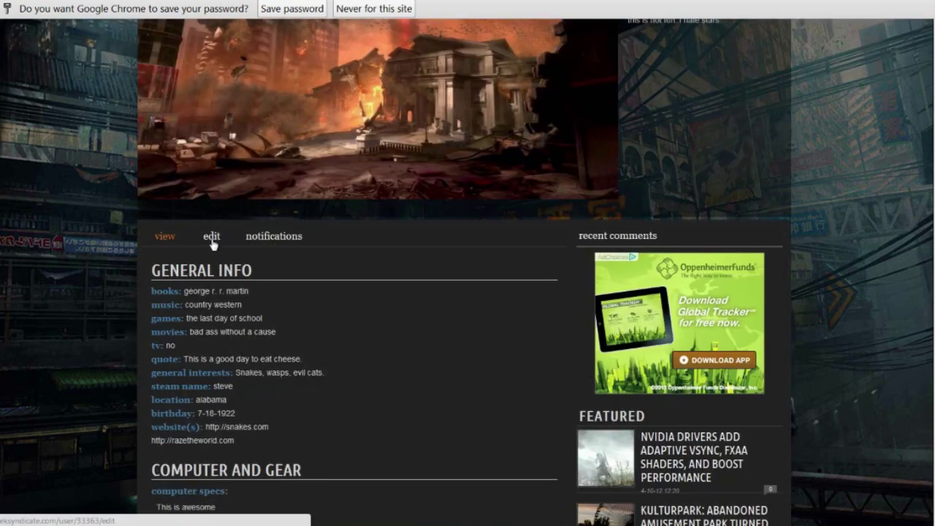
- Open the profile's edit tab and scroll down through the account fields
click(211, 237)
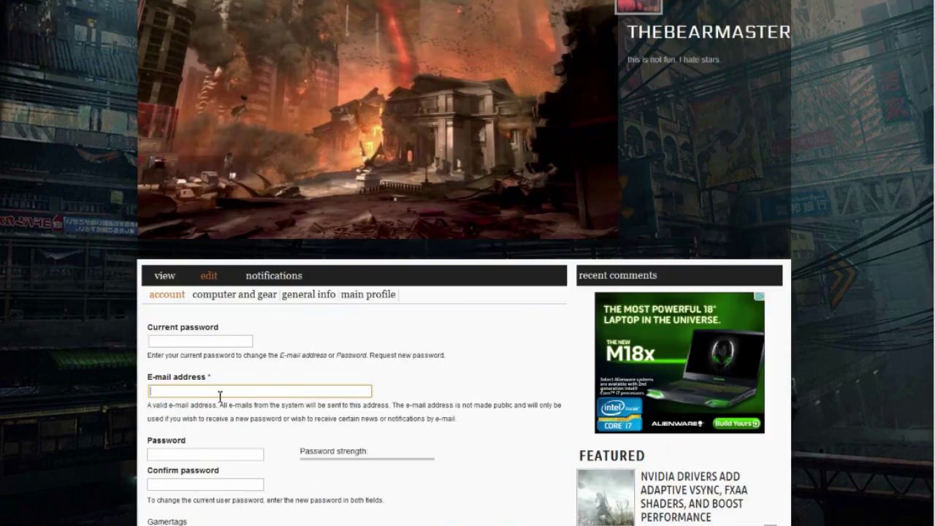
scroll(219, 395, down, 1)
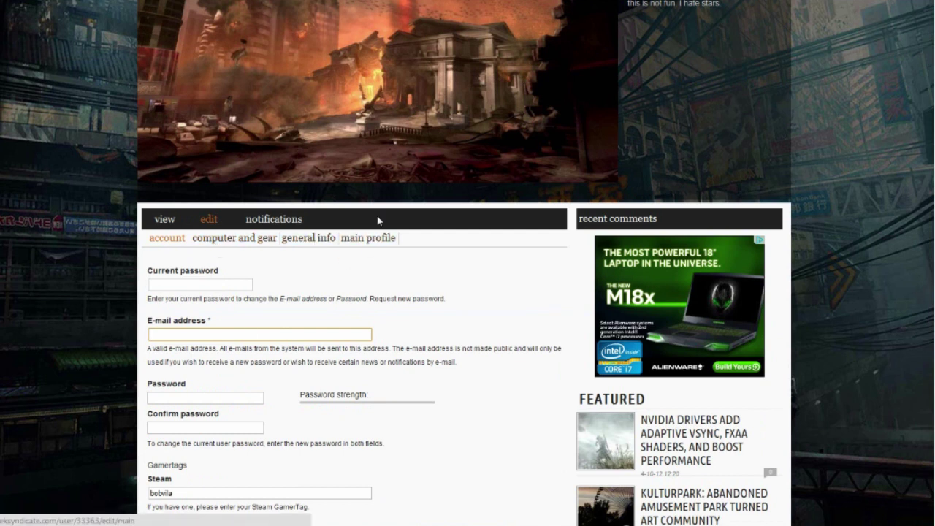
scroll(198, 231, down, 1)
scroll(207, 376, down, 2)
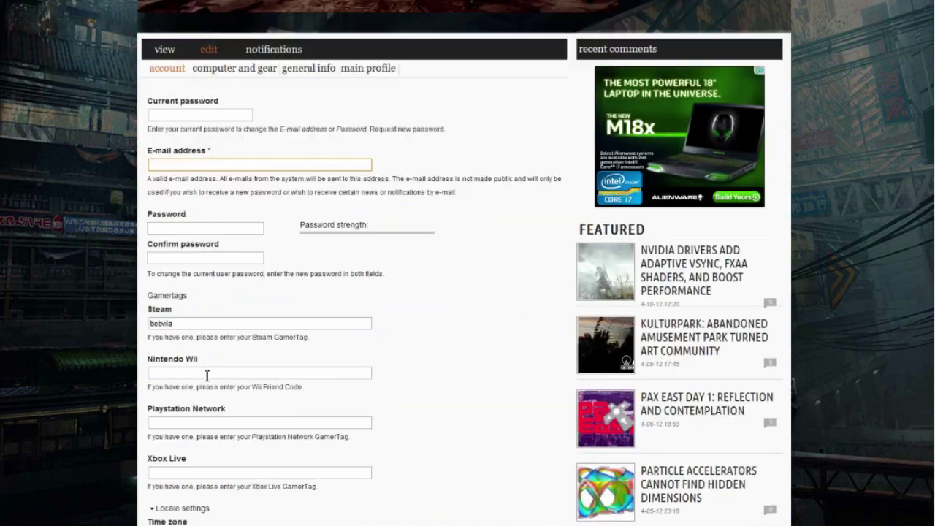
scroll(189, 329, down, 1)
scroll(171, 350, down, 2)
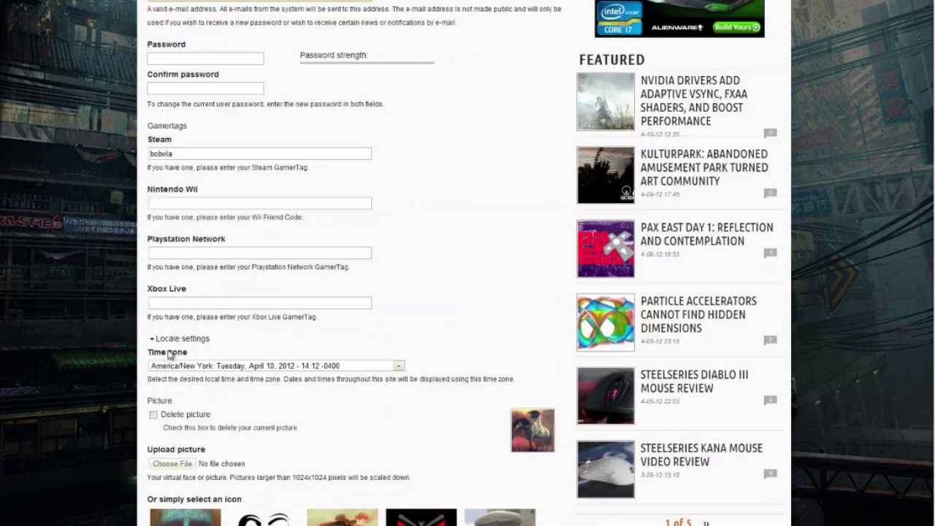
scroll(208, 420, down, 1)
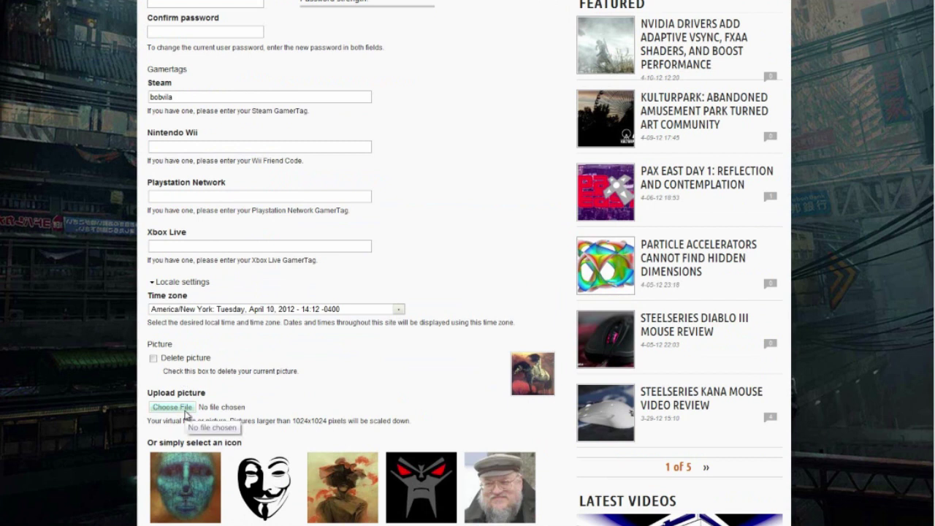
scroll(186, 414, down, 2)
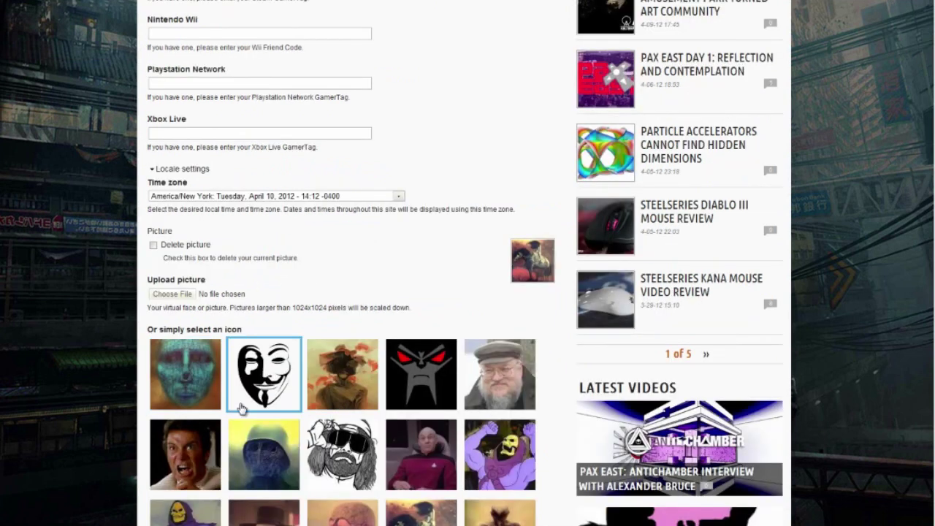
scroll(497, 343, down, 1)
scroll(497, 316, down, 2)
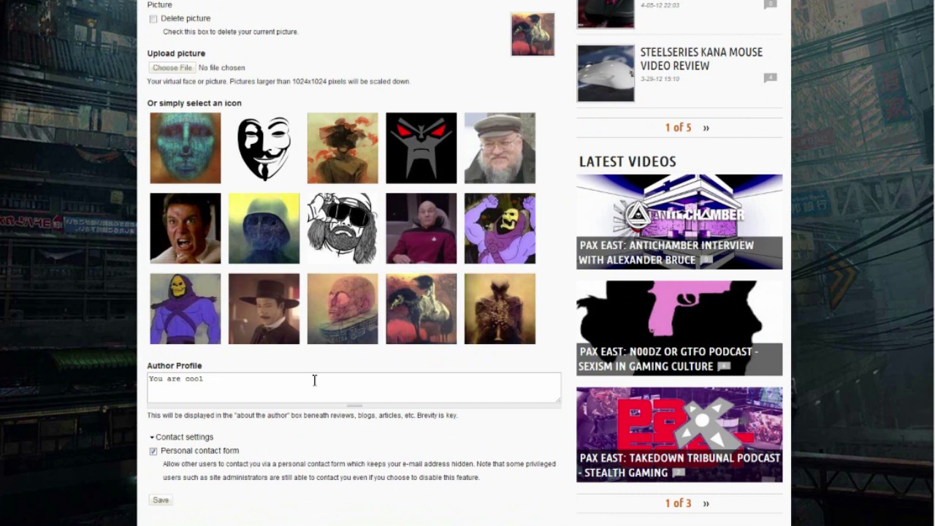
- Select the Author Profile text 'You are cool' and jump back to the page top
drag(279, 384, 135, 384)
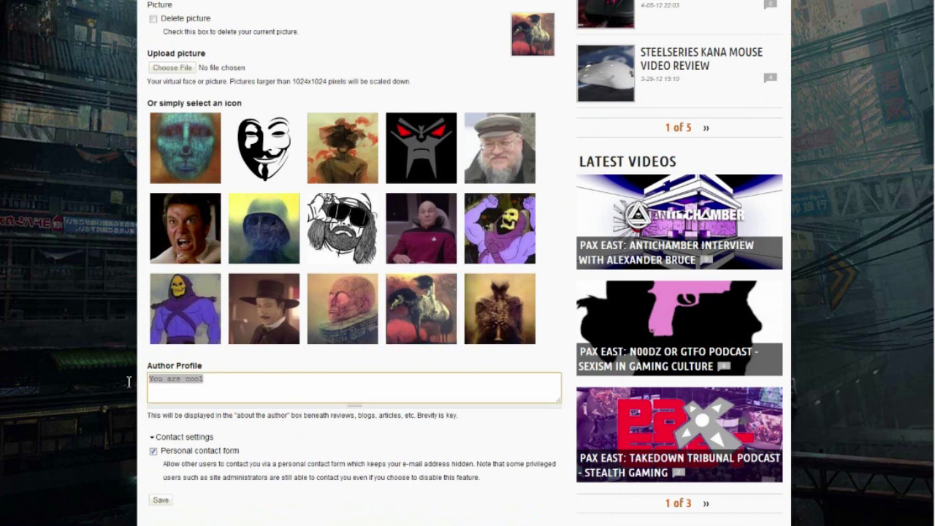
scroll(212, 402, down, 1)
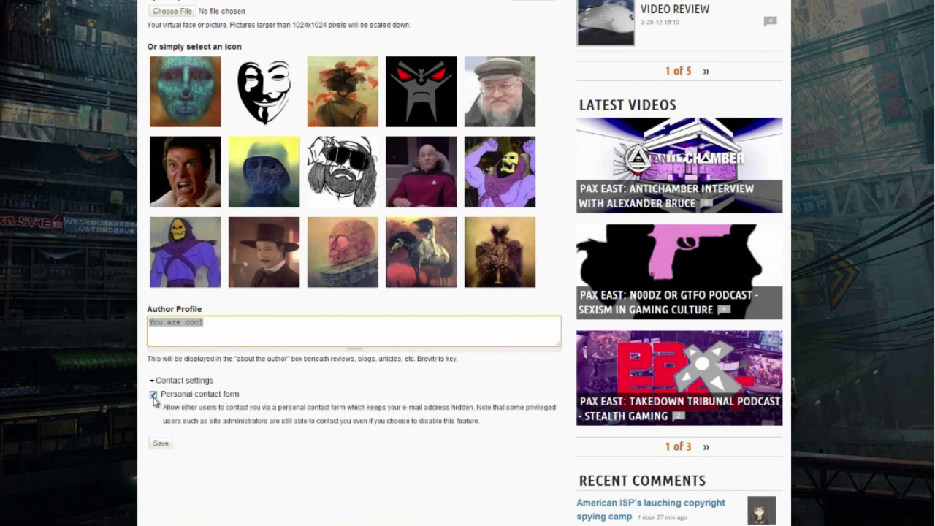
key(Home)
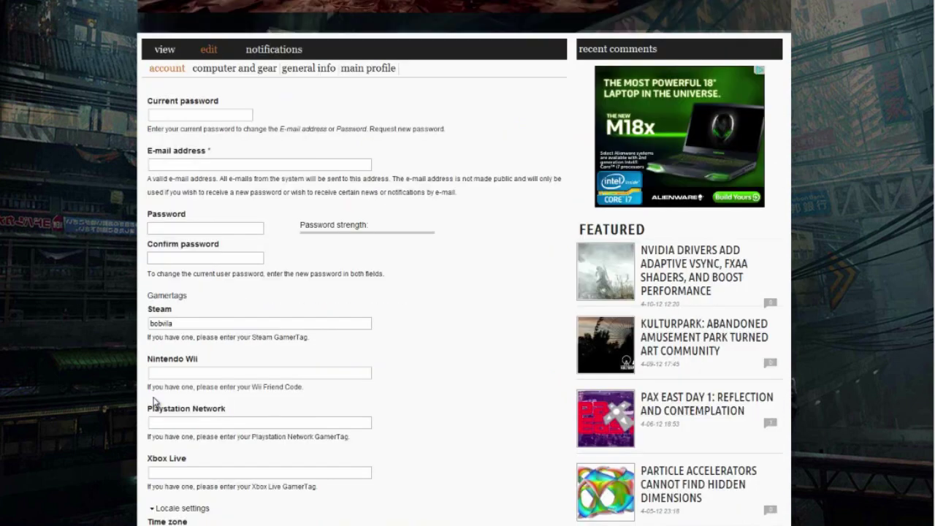
- Open the computer and gear section and dismiss its error alert
click(235, 68)
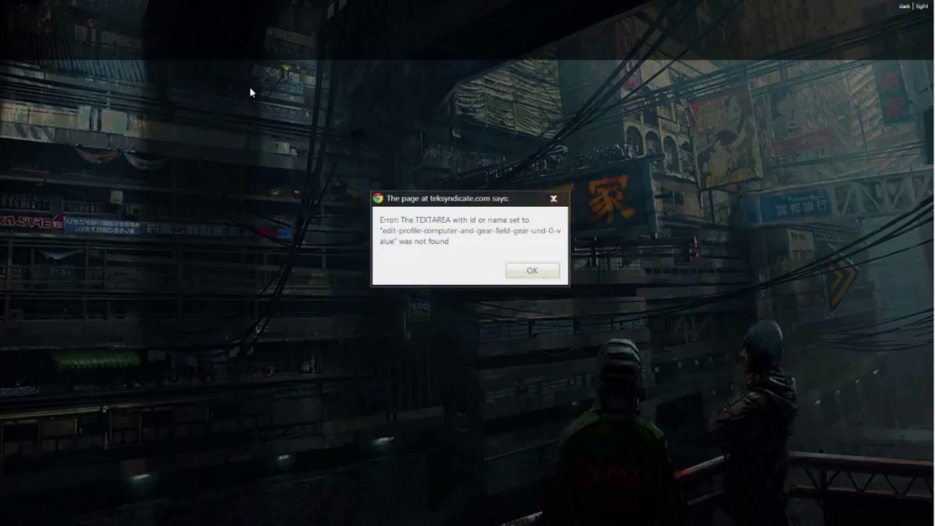
click(531, 271)
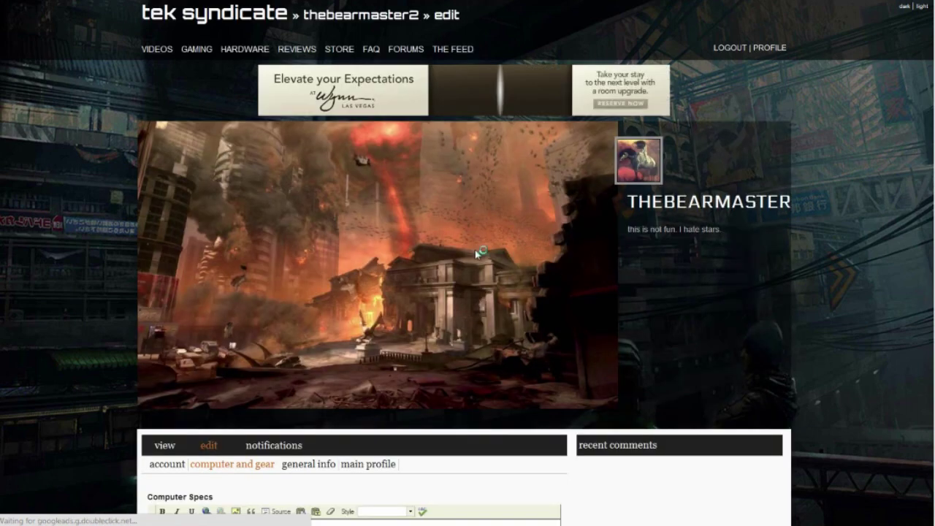
scroll(476, 251, down, 2)
scroll(476, 250, down, 2)
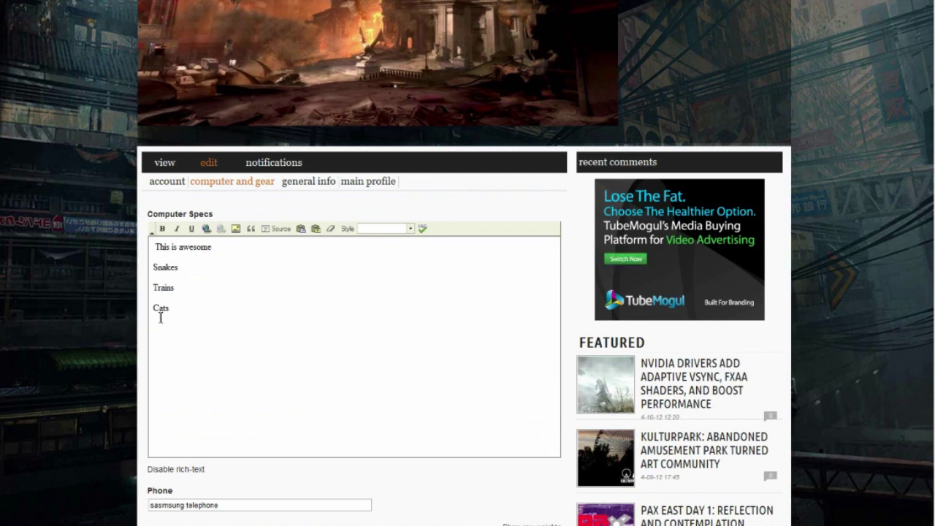
scroll(216, 323, down, 3)
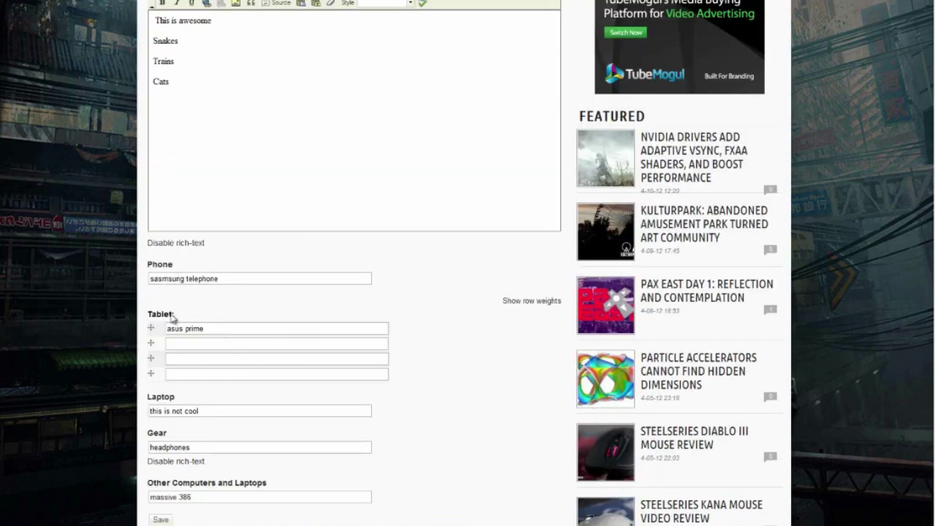
- Click into the second tablet field, then switch to the general info section
click(203, 344)
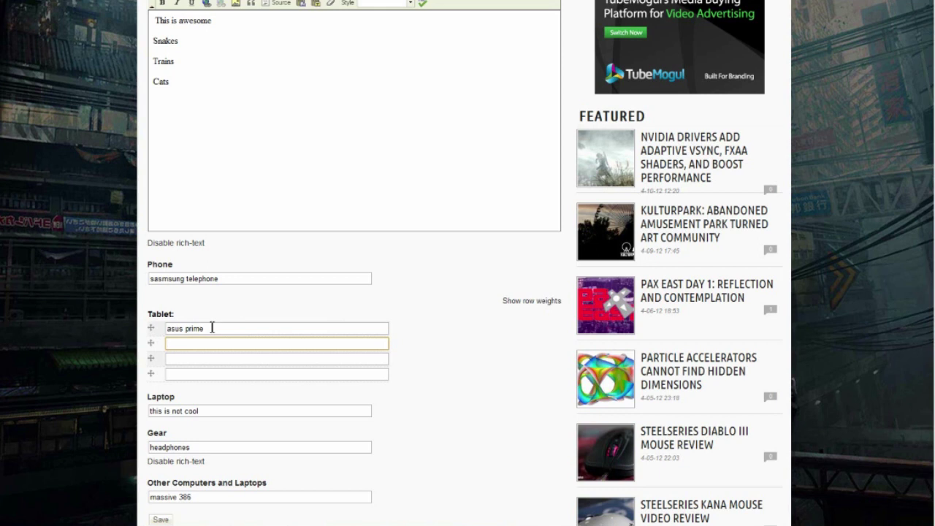
scroll(212, 328, down, 3)
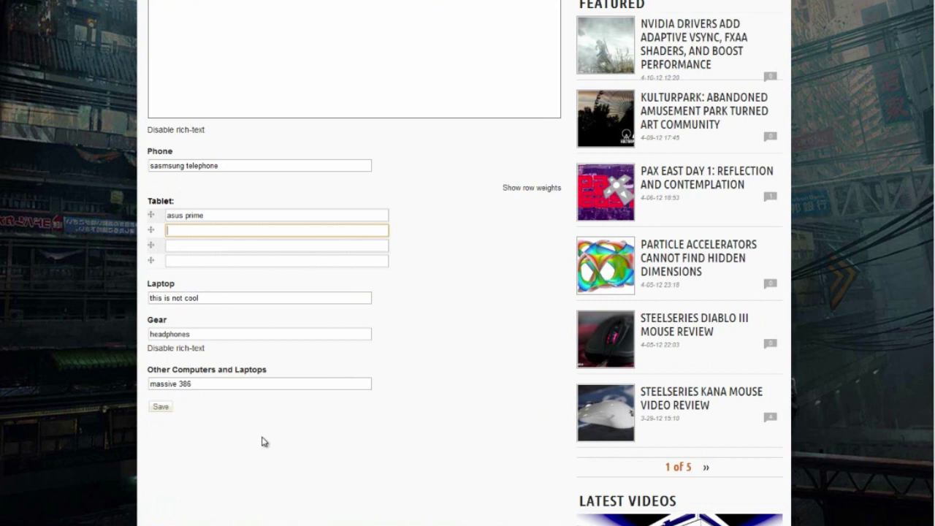
scroll(263, 440, up, 5)
click(312, 184)
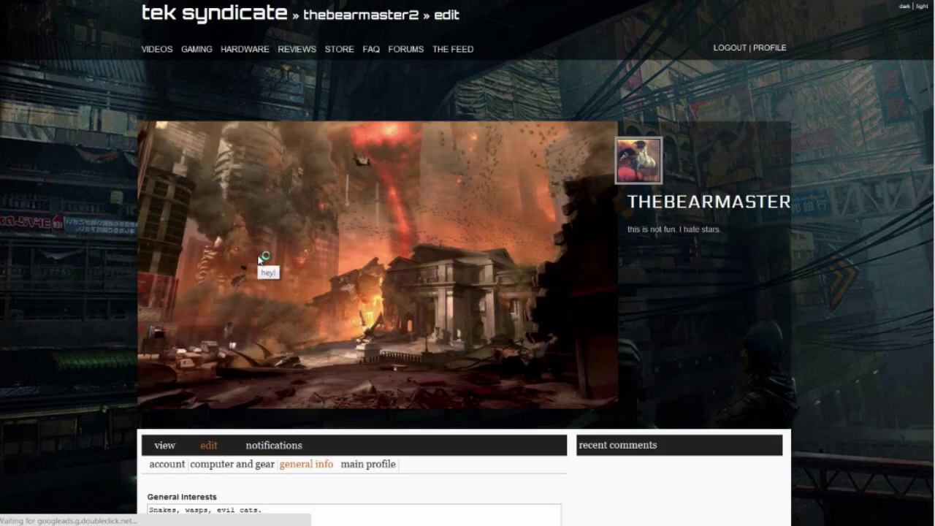
- Return to the top and open the main profile edit section
scroll(283, 322, down, 8)
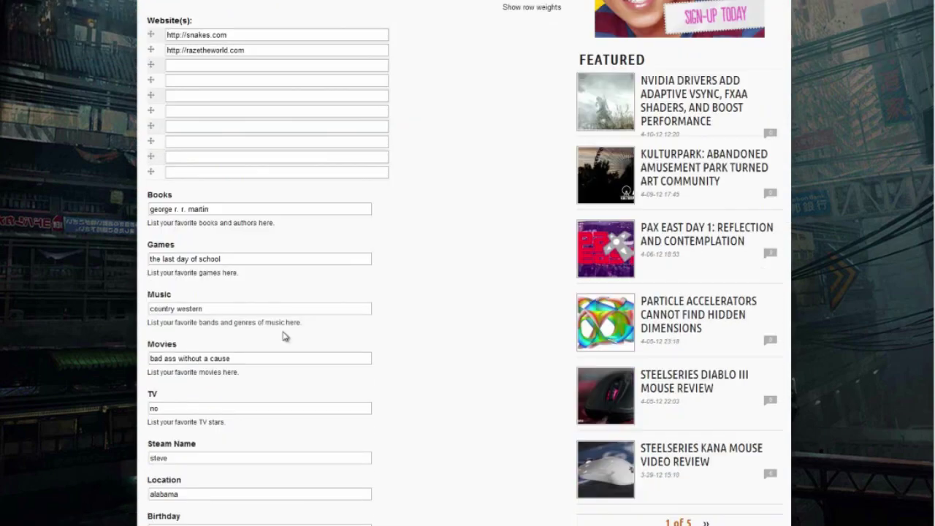
scroll(359, 371, down, 2)
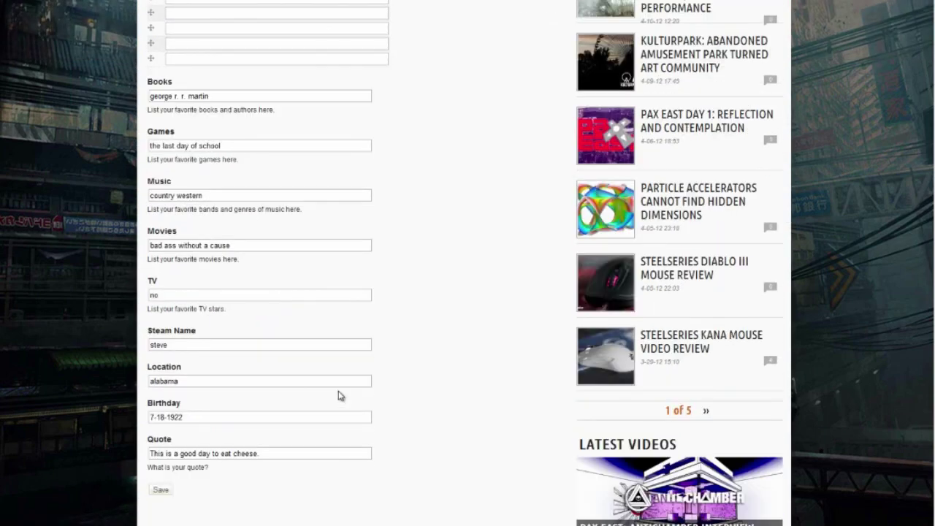
key(Home)
click(369, 465)
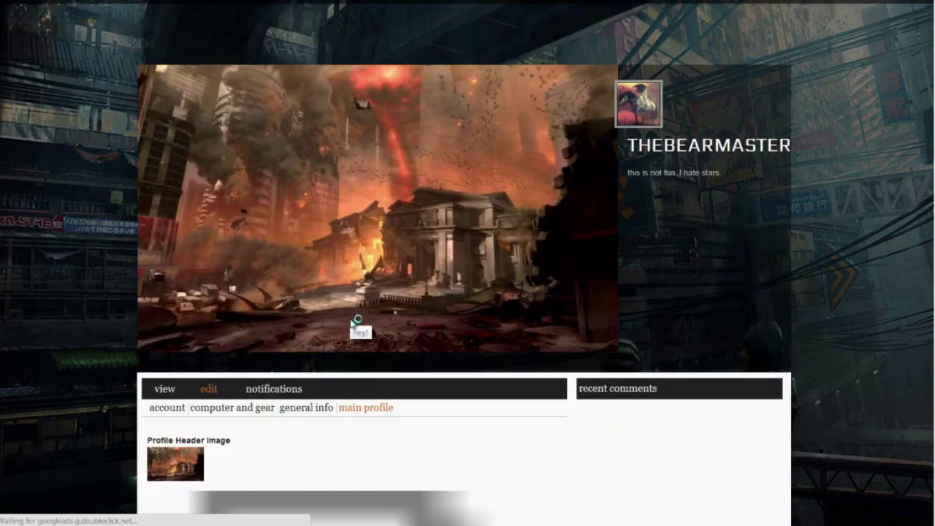
scroll(224, 276, down, 8)
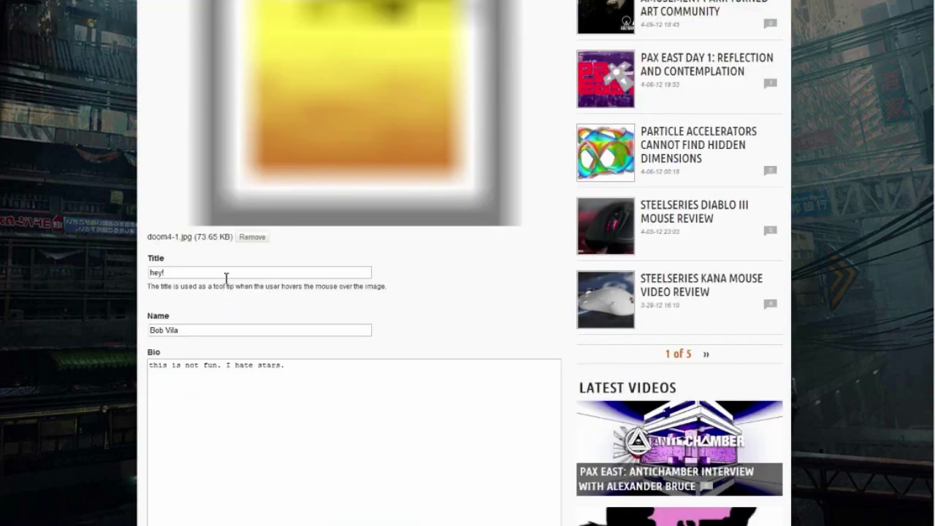
- Select the header image's title text 'hey!' and scroll back up
drag(187, 275, 135, 276)
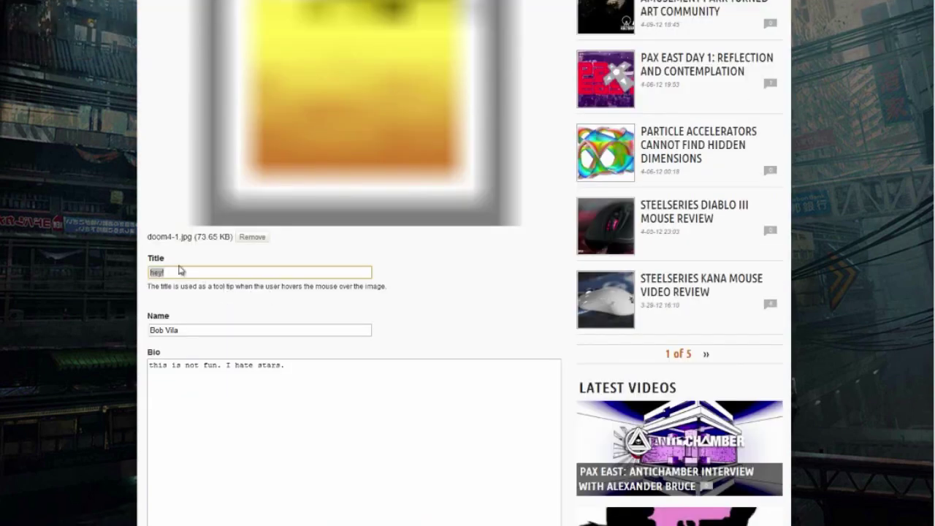
scroll(212, 304, up, 6)
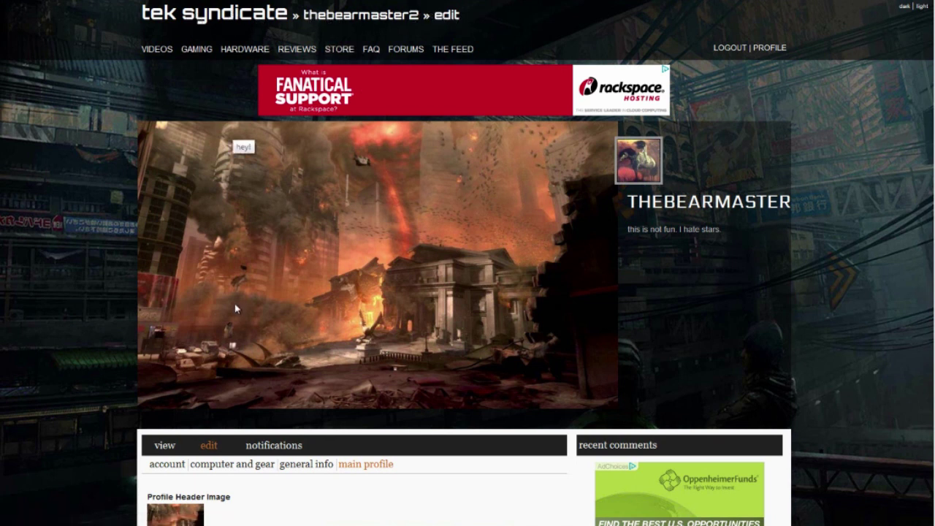
scroll(149, 408, down, 1)
scroll(324, 402, up, 1)
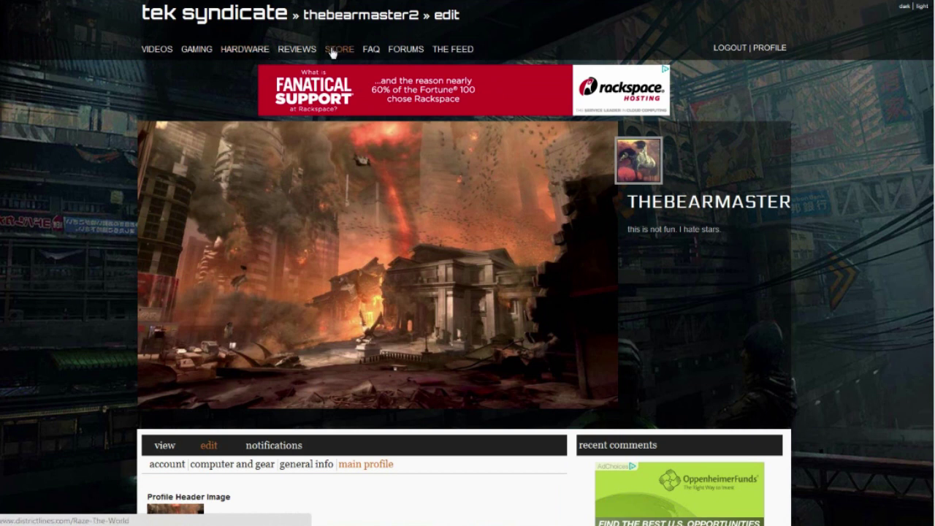
- Go to the forums and open the full list of forum boards
click(406, 51)
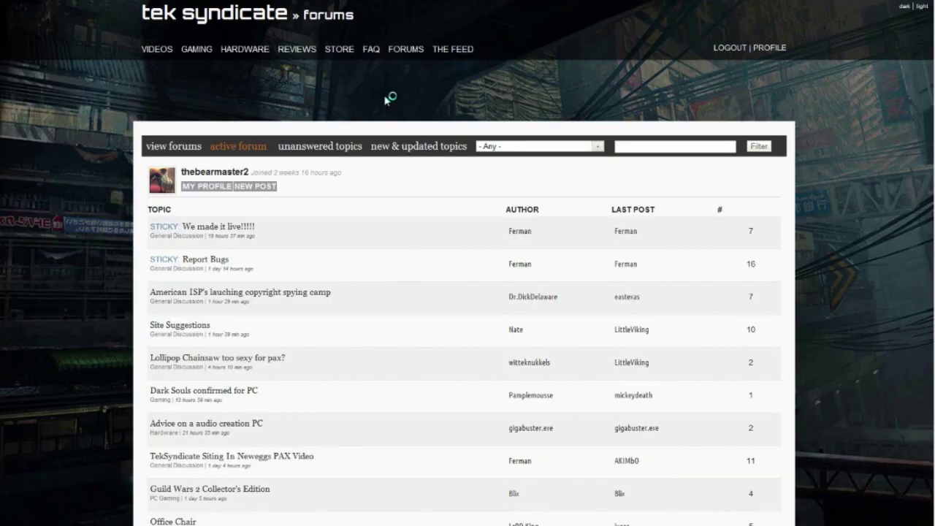
scroll(348, 246, down, 11)
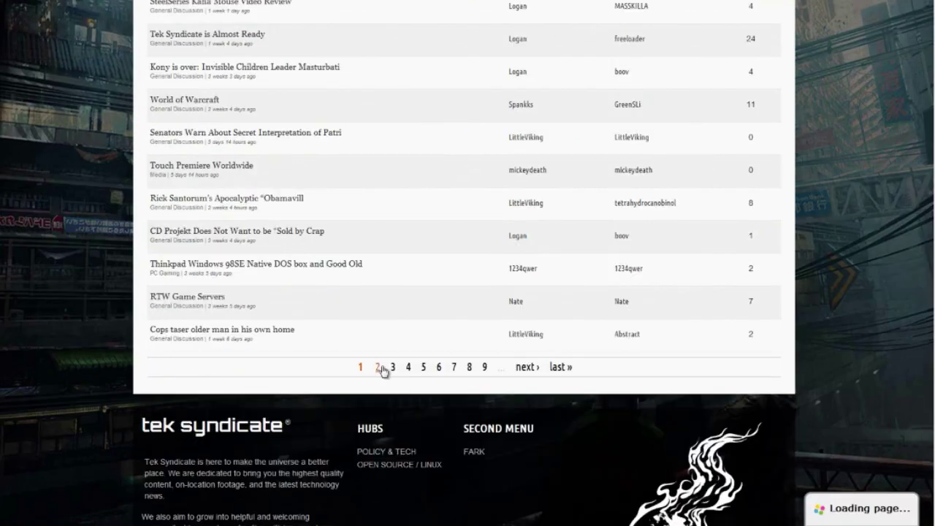
scroll(343, 325, up, 12)
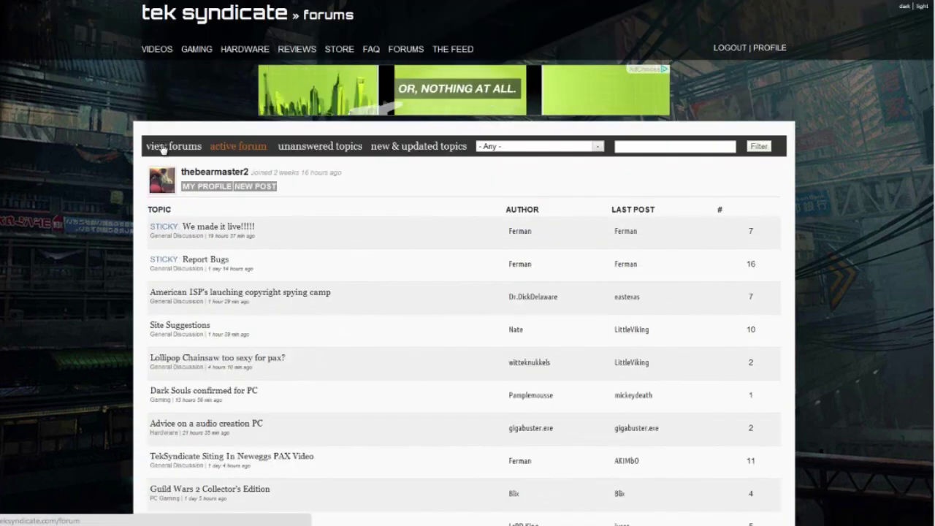
click(163, 147)
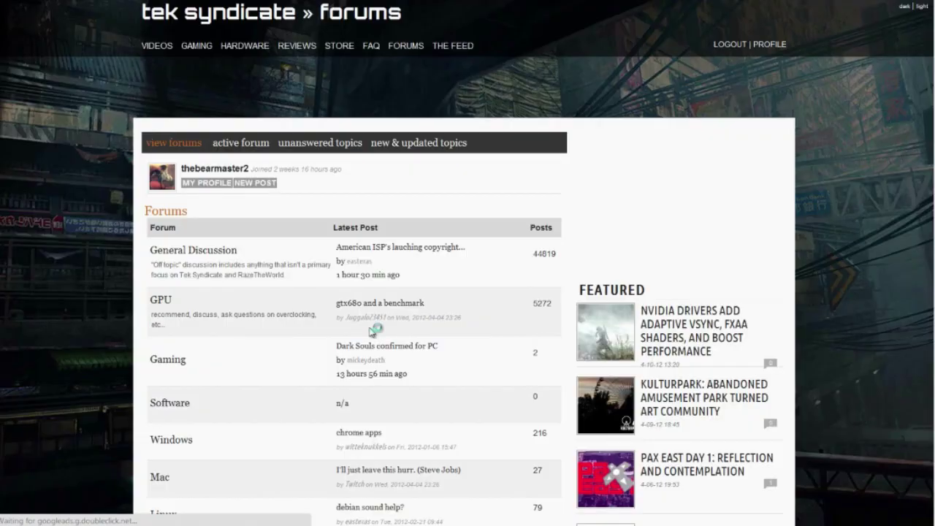
scroll(299, 341, down, 4)
scroll(298, 343, up, 4)
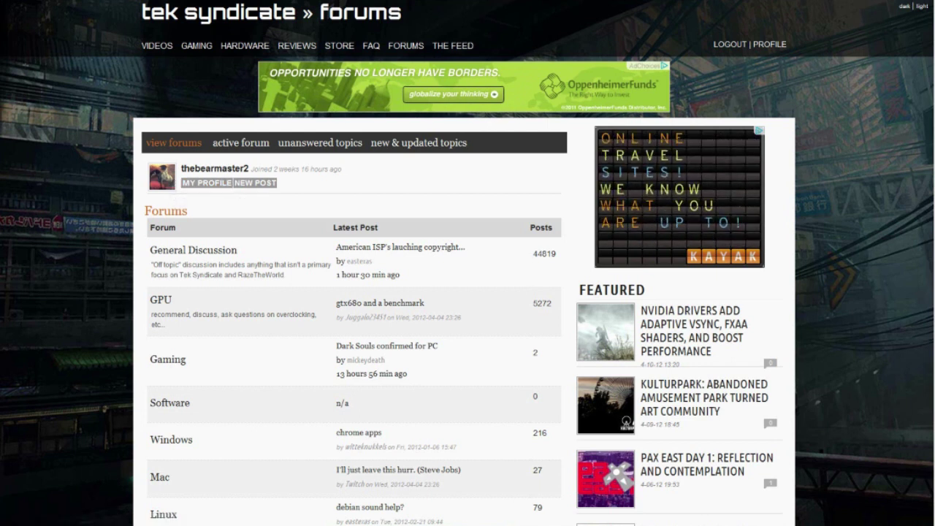
- Open the active topics list, set the board filter to General Discussion, and select the keyword box for 'gpu'
click(251, 141)
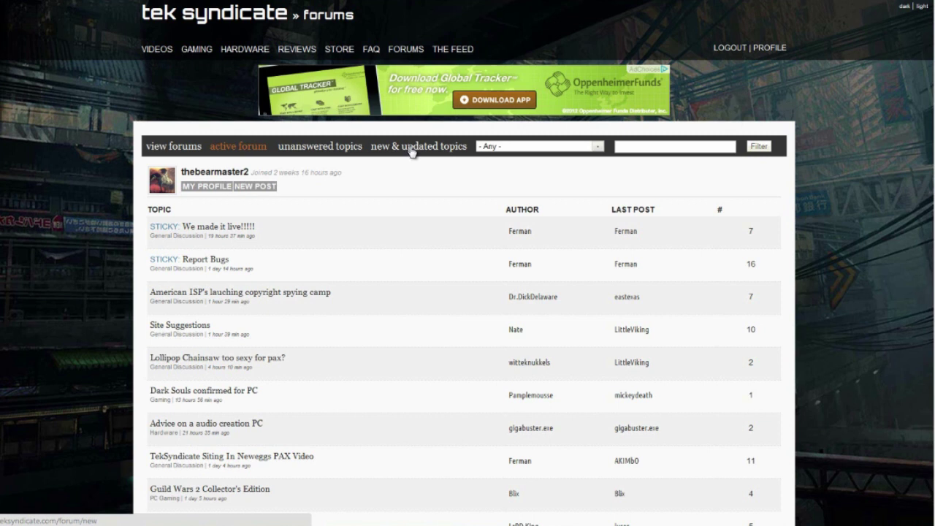
click(507, 148)
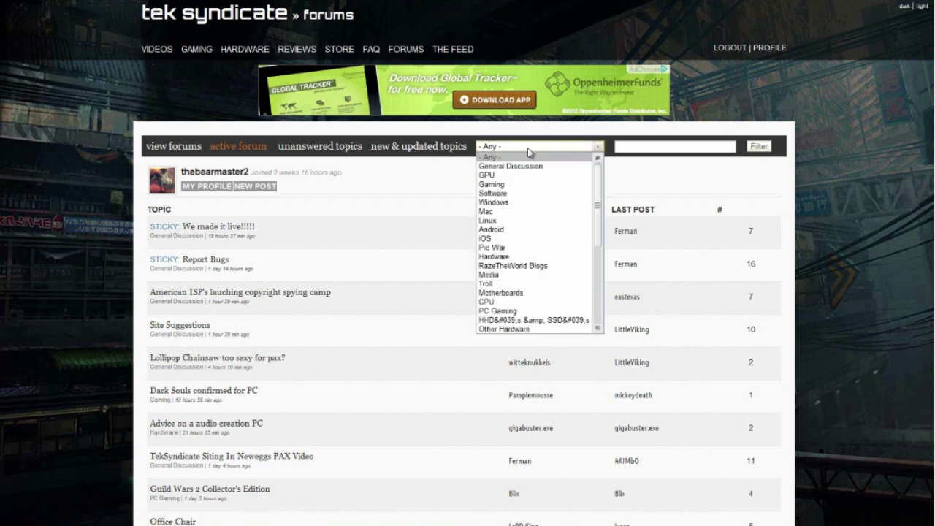
scroll(526, 315, down, 6)
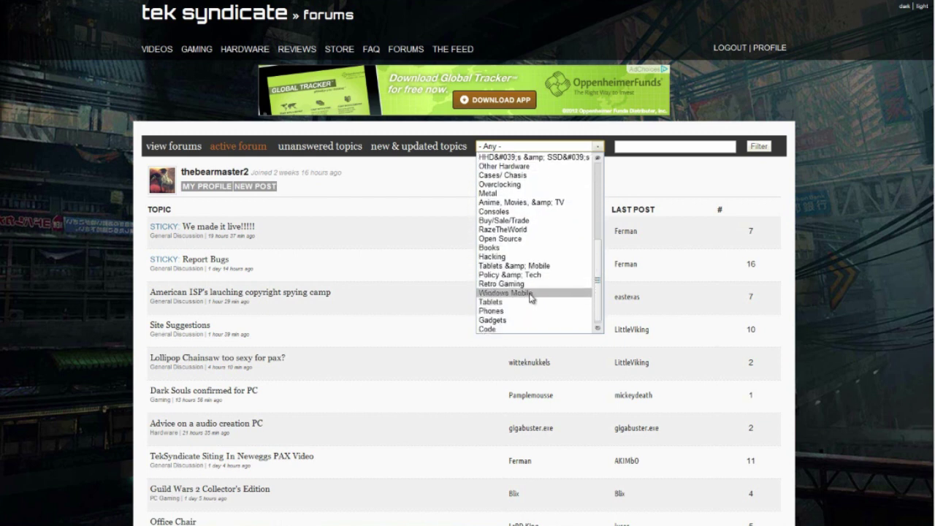
scroll(557, 264, up, 6)
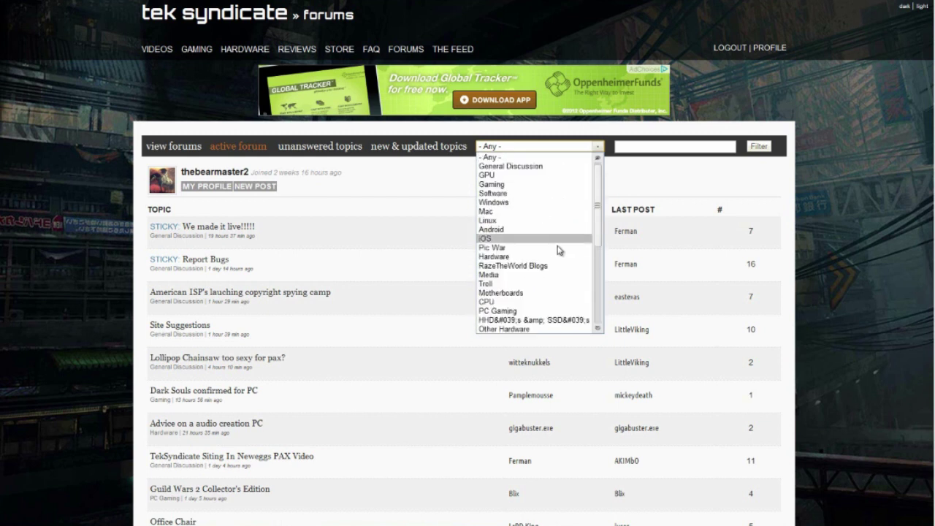
click(556, 167)
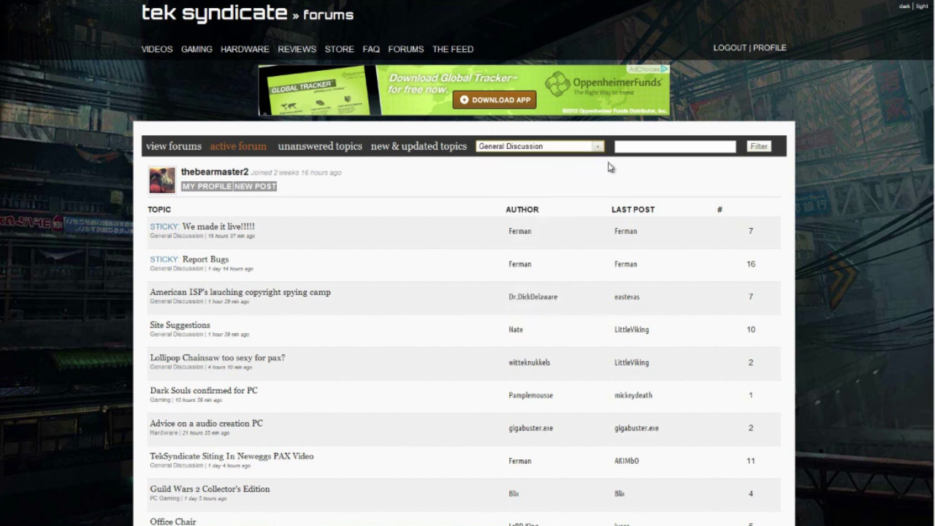
click(710, 148)
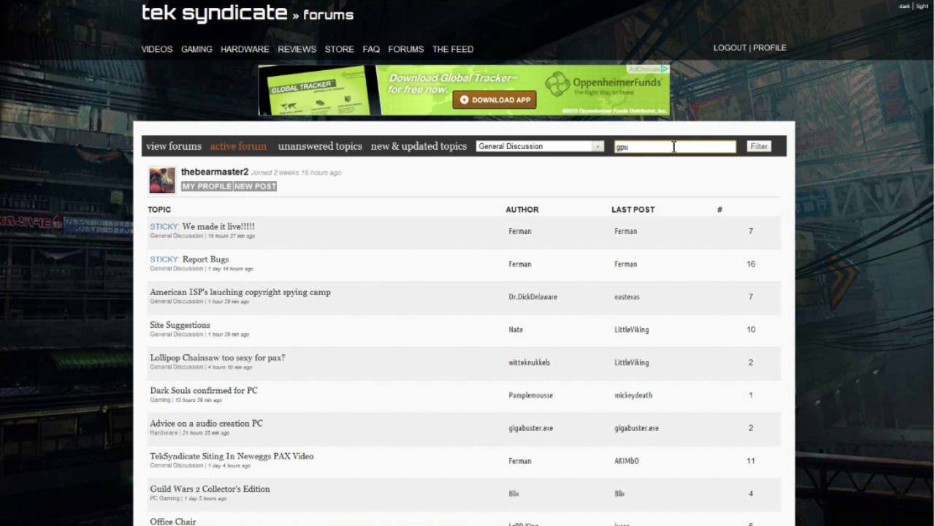
- Apply the General Discussion 'gpu' filter and switch the site to its dark theme
click(758, 147)
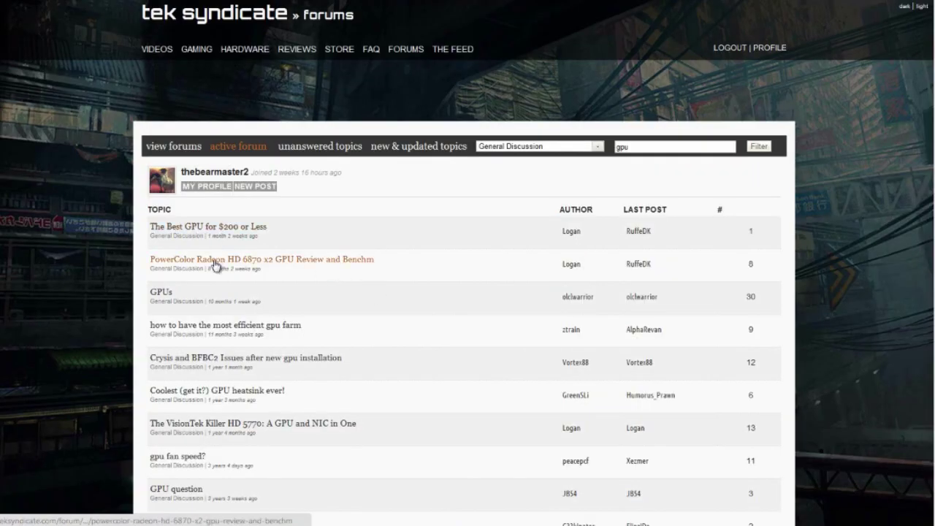
scroll(204, 292, down, 3)
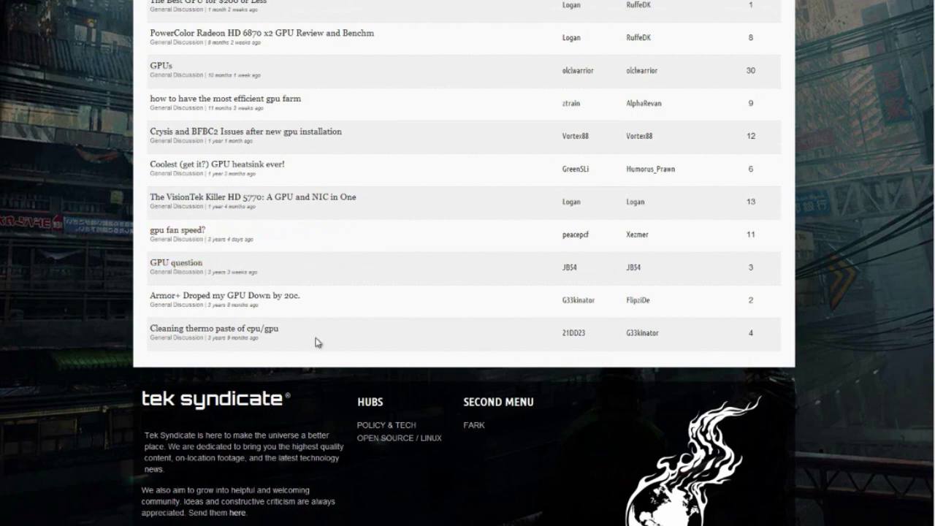
scroll(318, 343, up, 3)
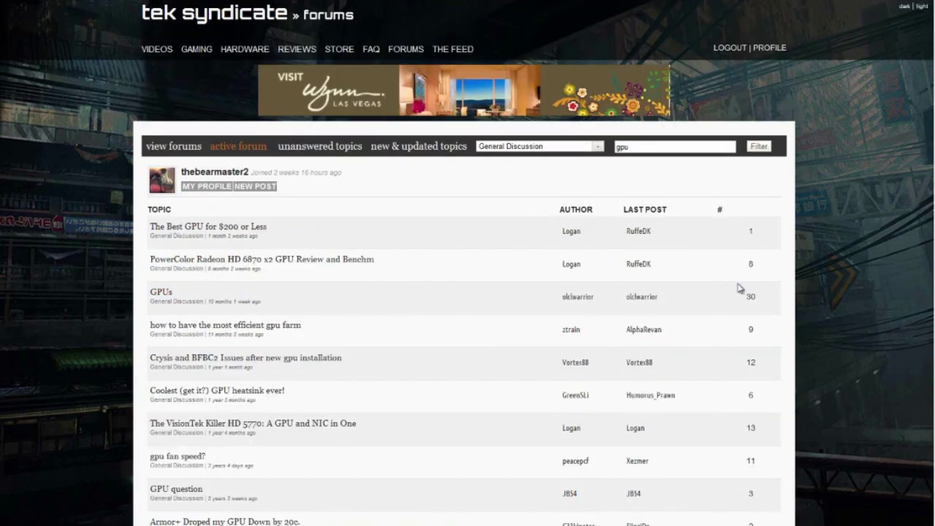
click(903, 5)
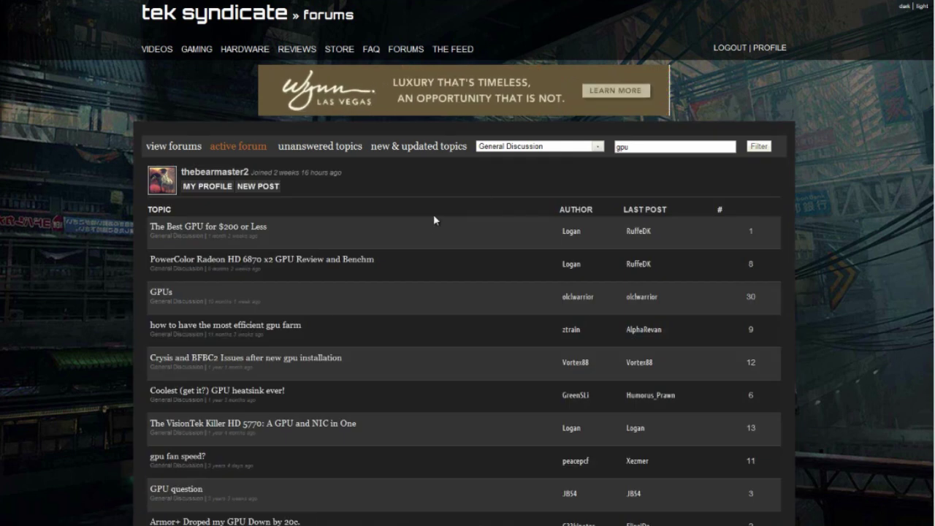
scroll(433, 219, down, 4)
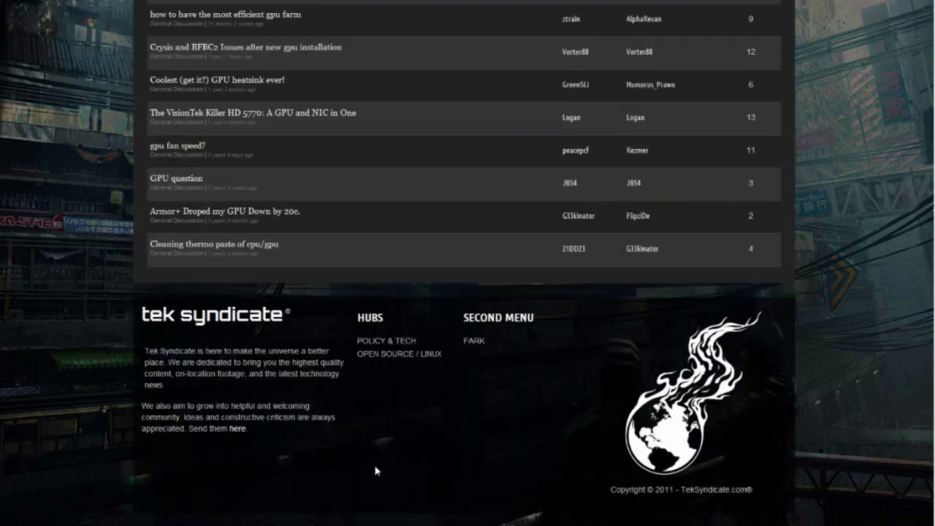
scroll(376, 471, up, 4)
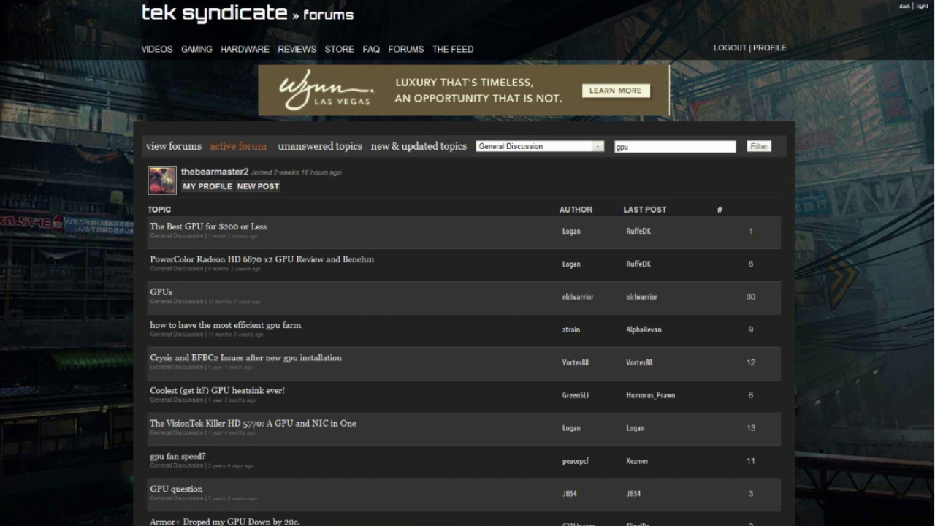
- Return to the homepage via the logo and scroll through its dark-theme posts and feed
click(177, 20)
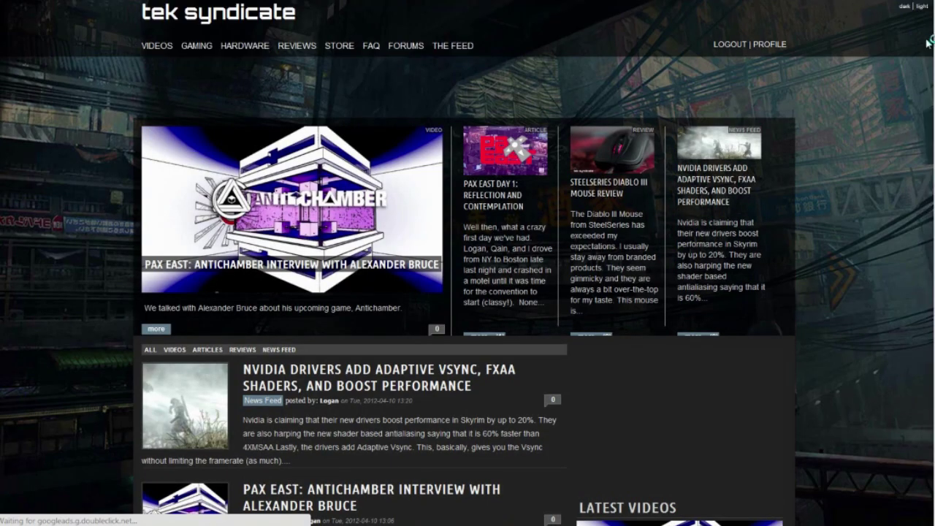
scroll(467, 263, down, 10)
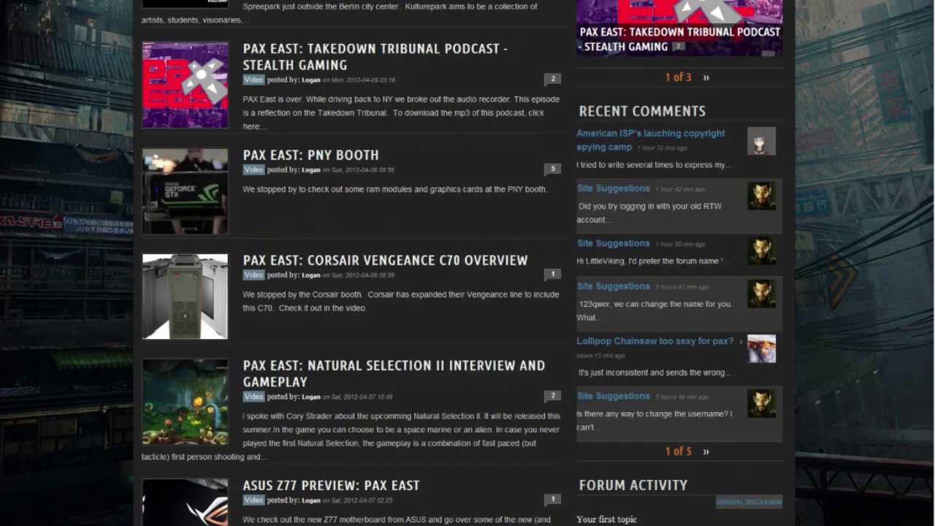
scroll(928, 380, down, 15)
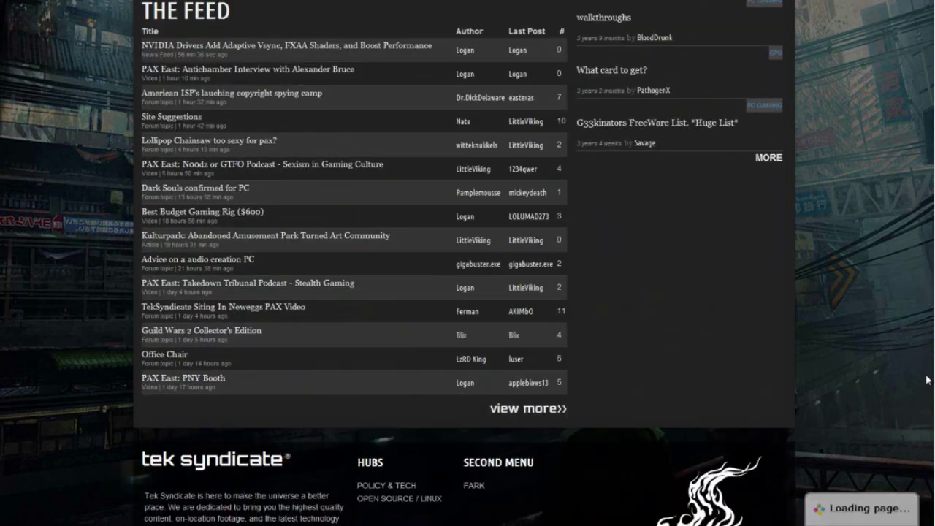
scroll(932, 223, up, 14)
scroll(933, 224, up, 10)
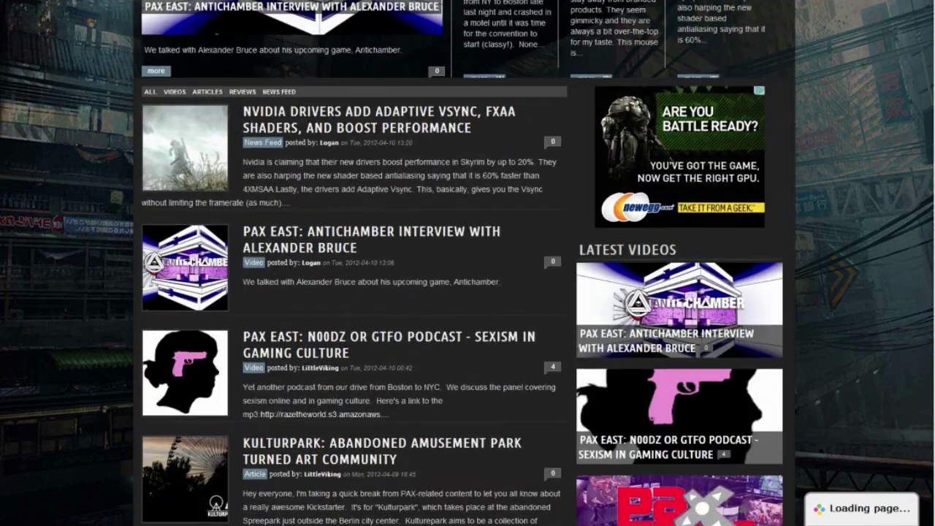
scroll(467, 262, down, 15)
scroll(467, 263, up, 18)
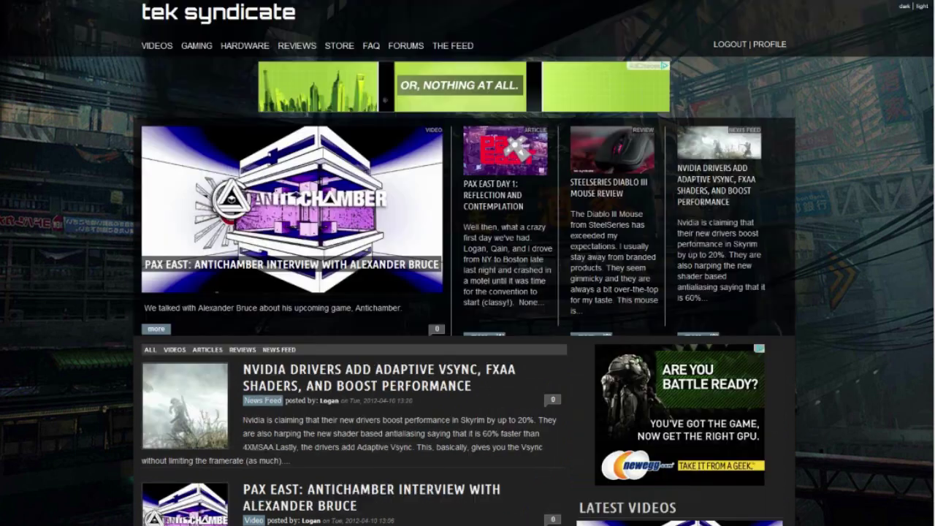